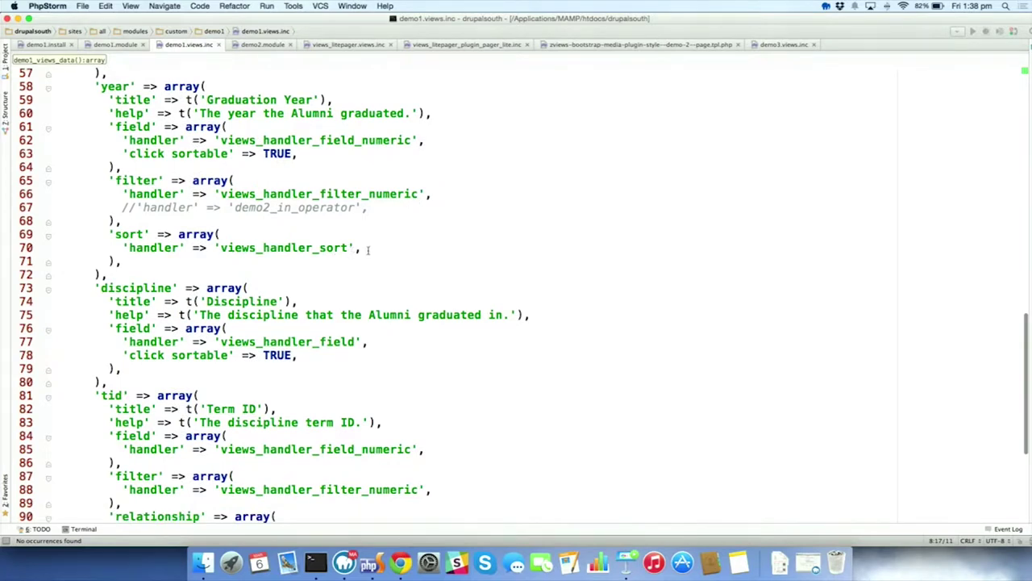
Examine the tid relationship definition in demo1.views.inc, highlighting the taxonomy_term_data base table and the views_handler_relationship handler
scroll(368, 250, down, 5)
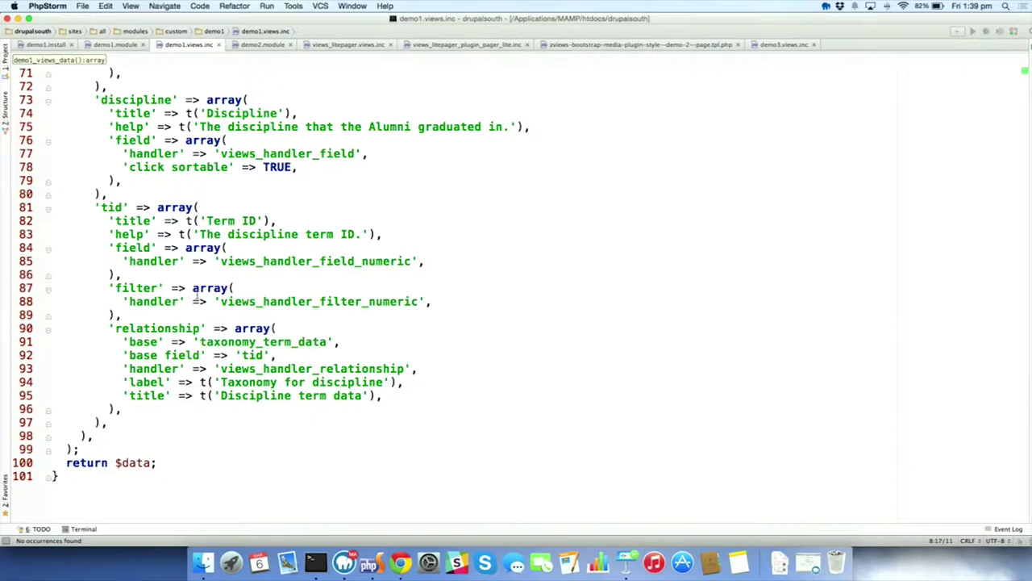
drag(198, 341, 328, 342)
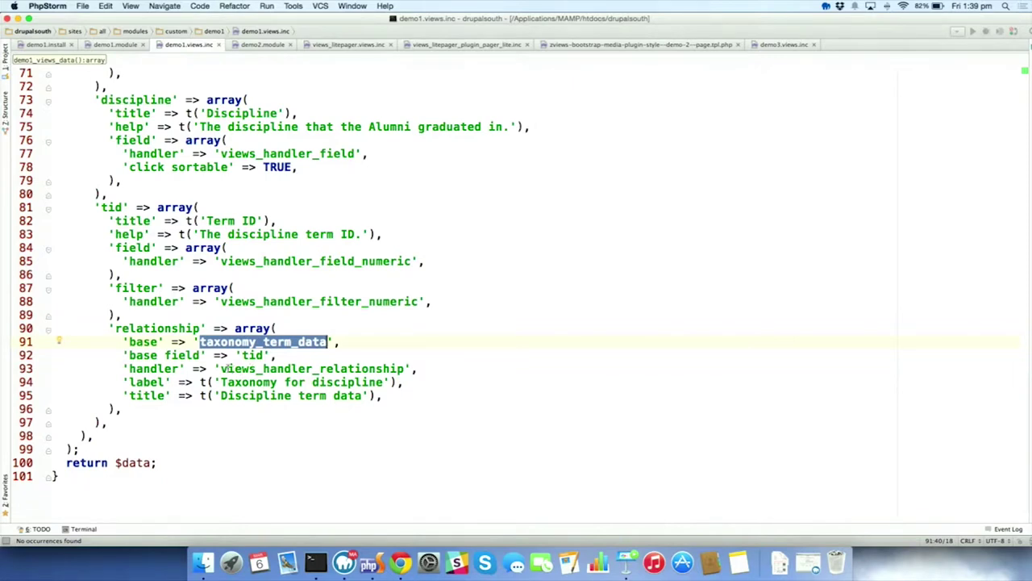
click(221, 368)
drag(221, 368, 392, 368)
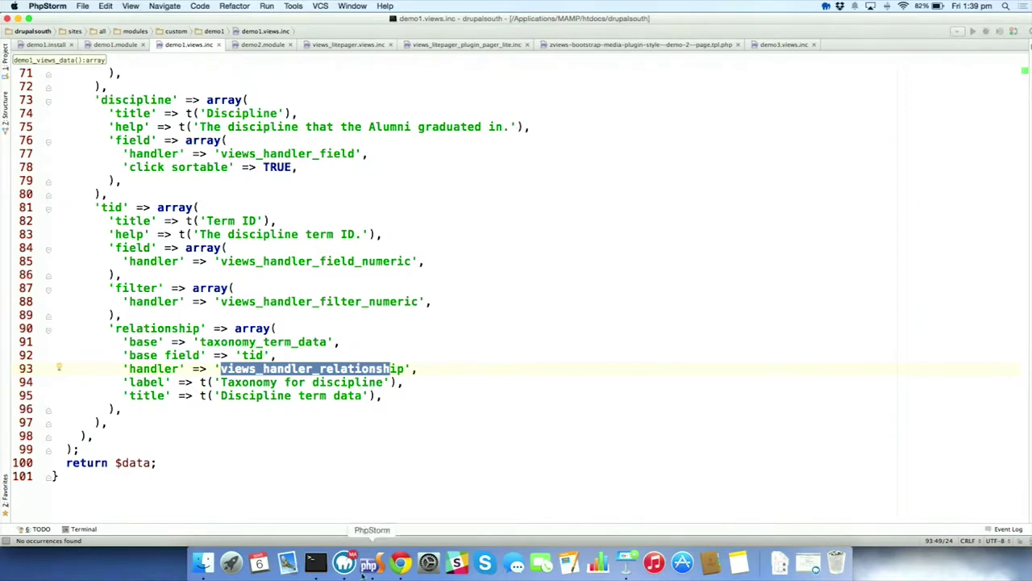
Switch to Chrome and start a new Drupal view that shows Alumni Roll records
click(400, 563)
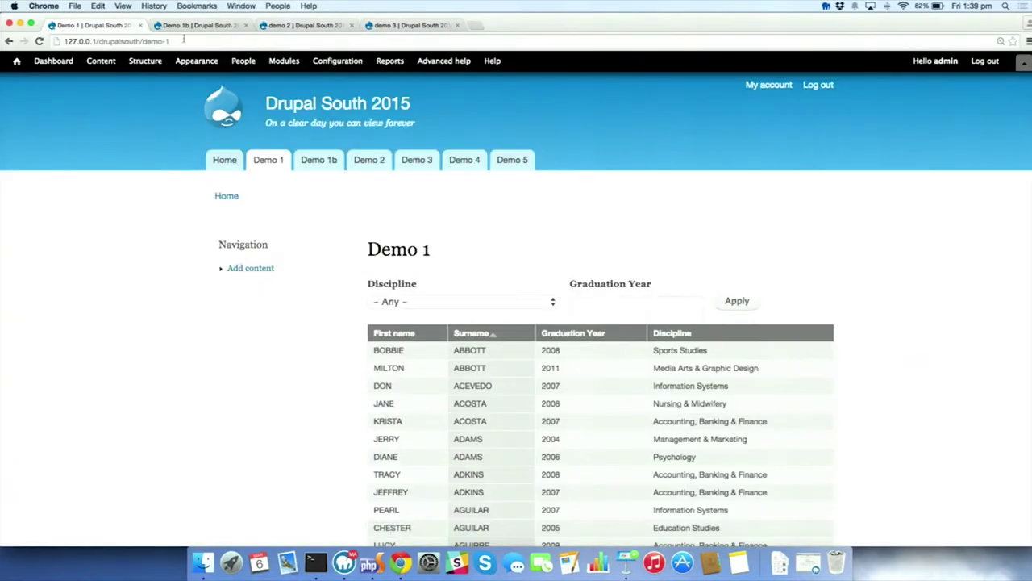
click(137, 65)
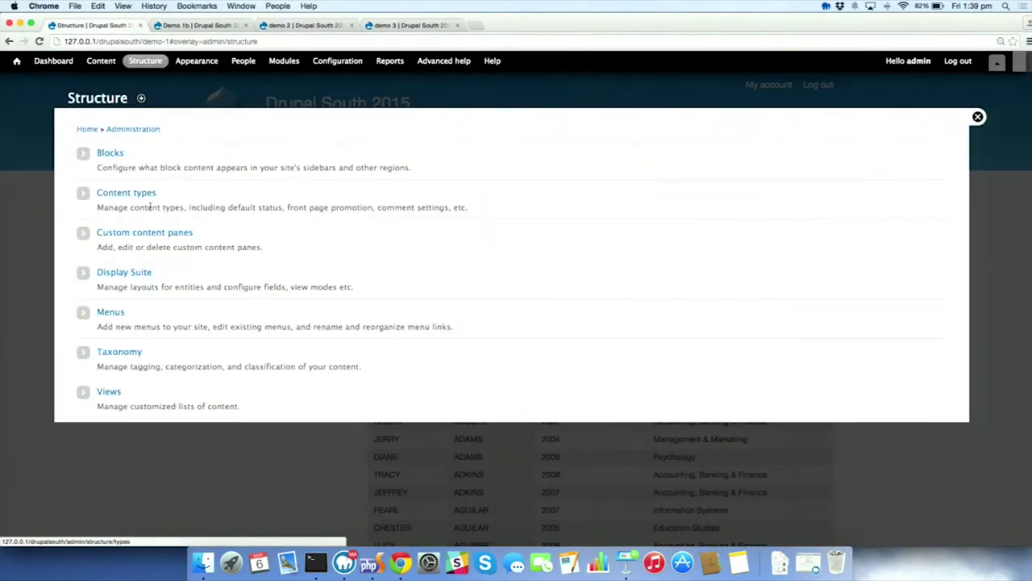
click(109, 392)
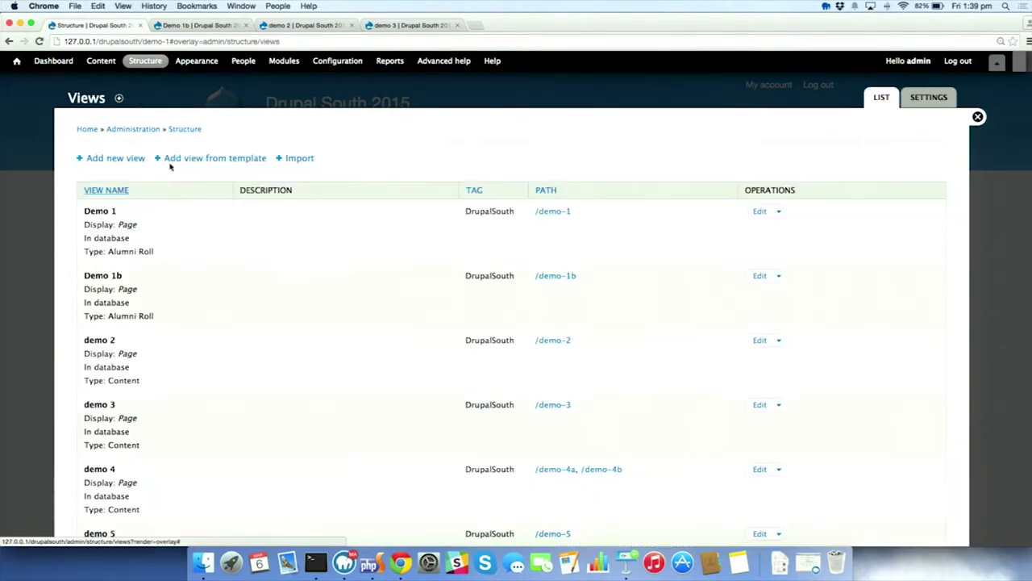
click(135, 165)
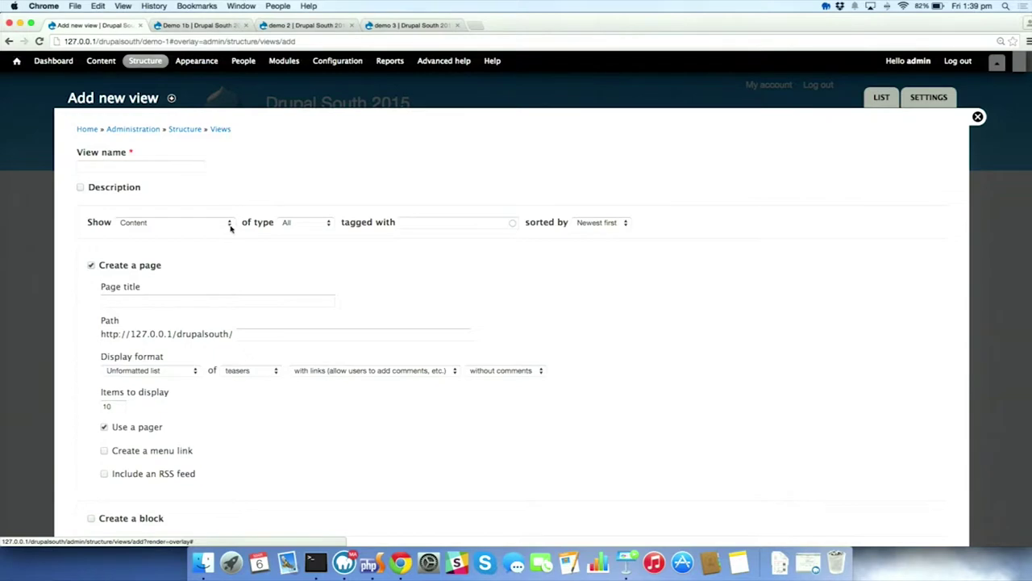
click(230, 228)
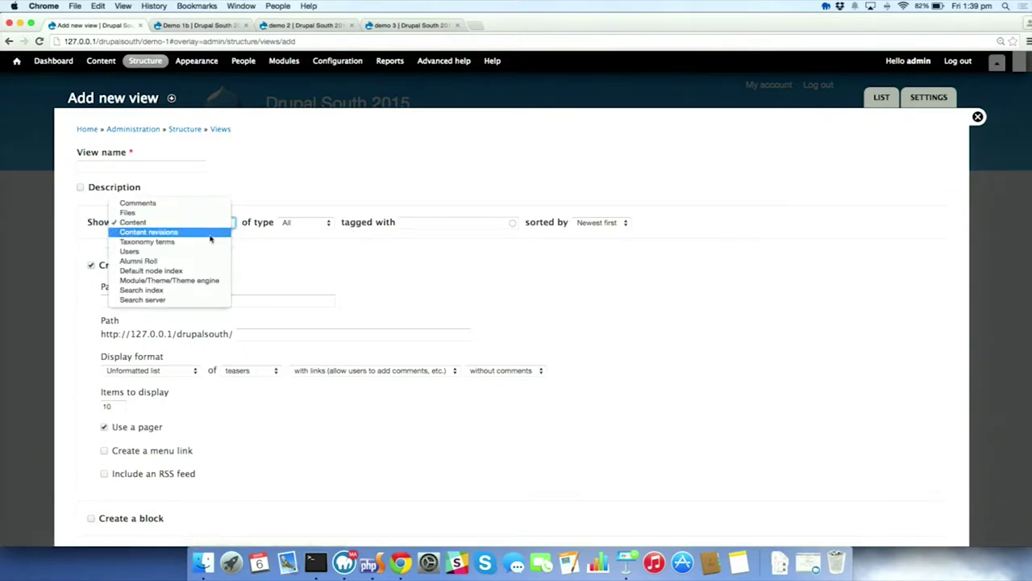
click(155, 262)
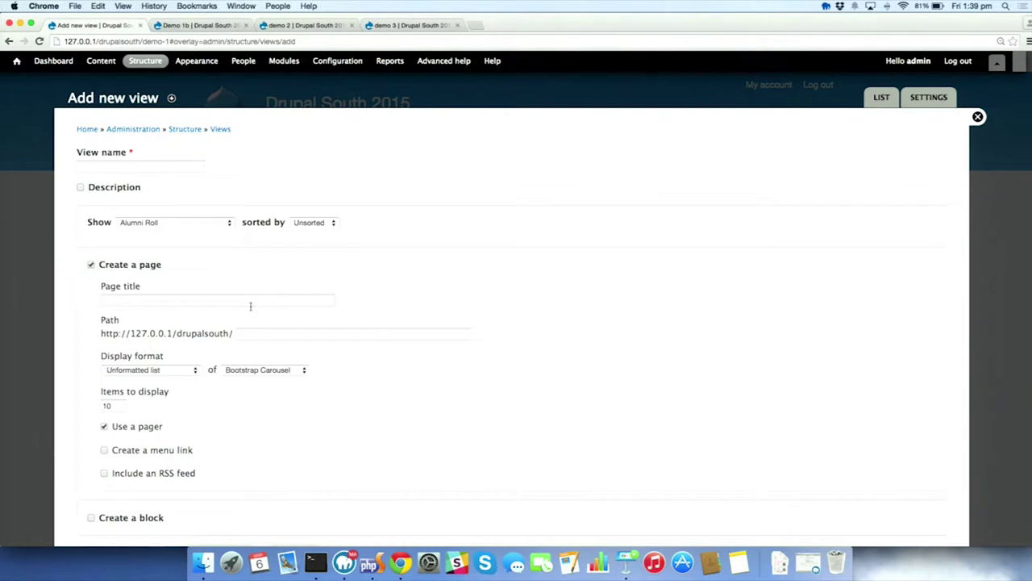
Try to continue to editing the new Alumni Roll view without entering a name
scroll(249, 312, down, 3)
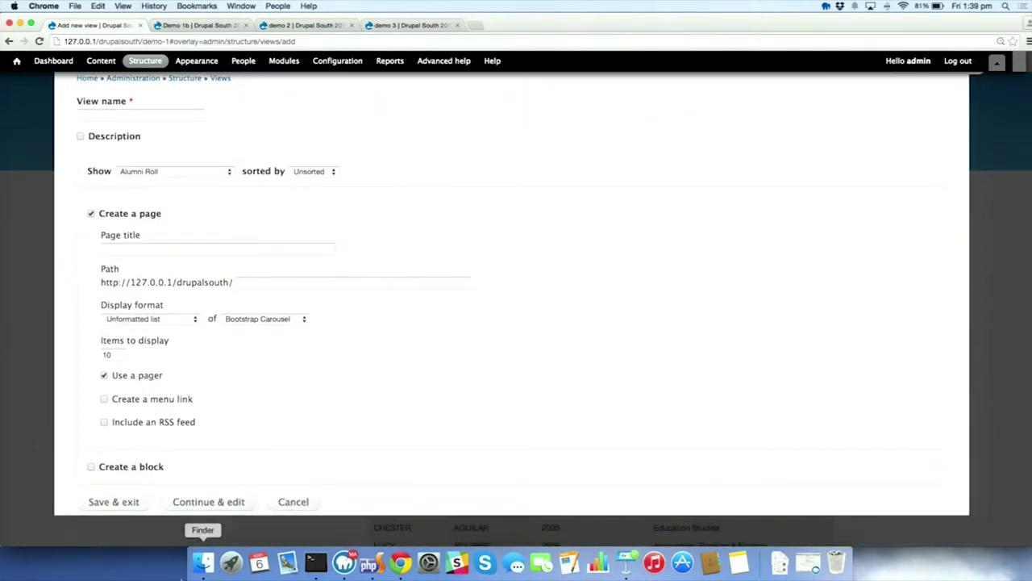
click(220, 501)
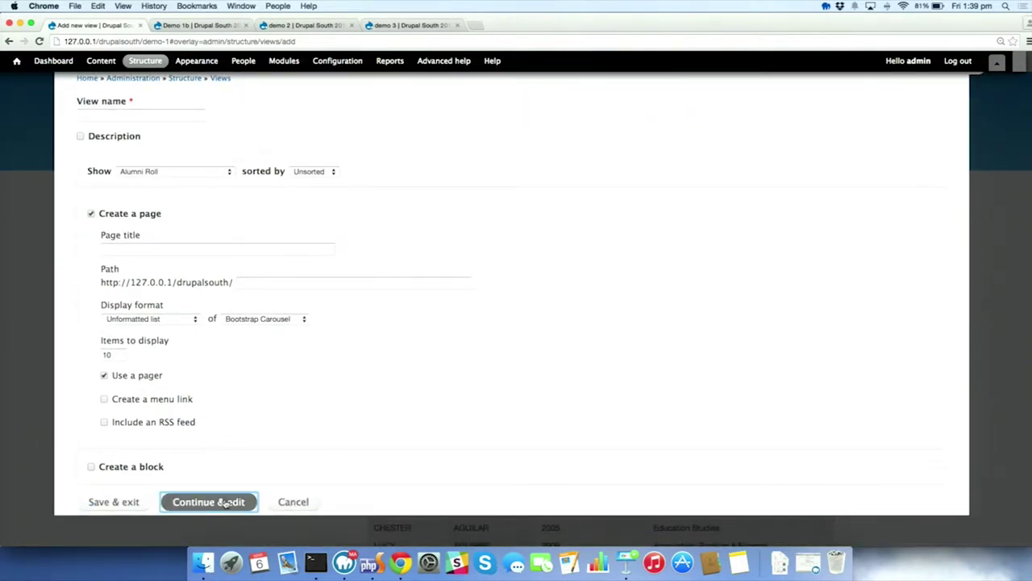
scroll(249, 396, down, 5)
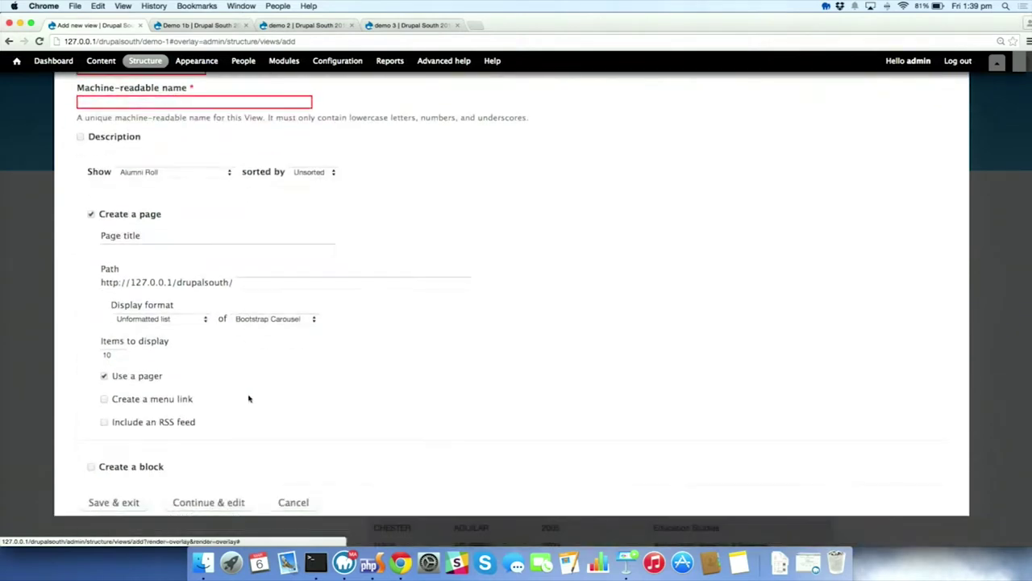
Enter "test" as both the view name and the machine-readable name, and submit the form
scroll(191, 140, up, 3)
scroll(191, 139, up, 1)
click(157, 218)
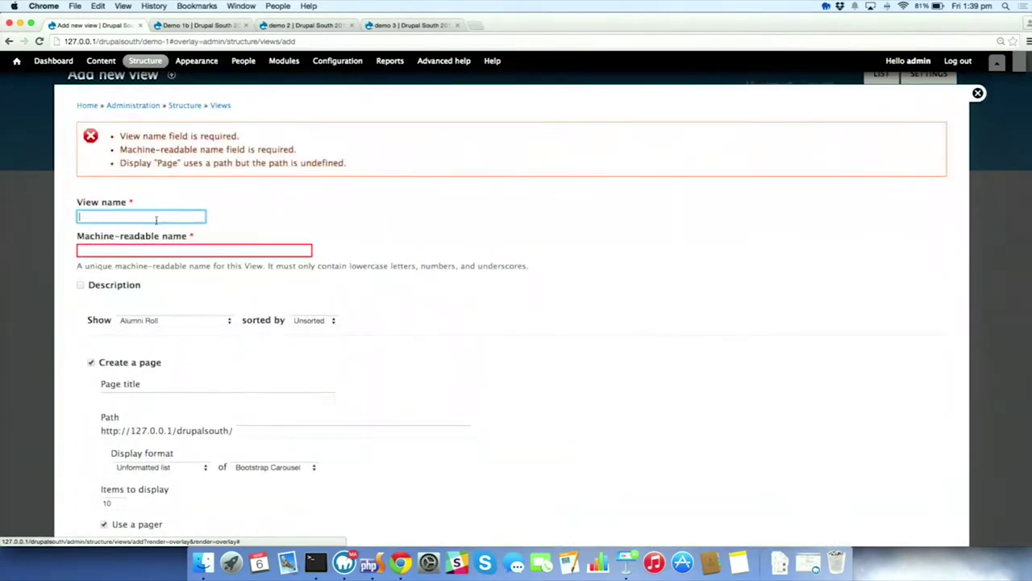
text(test)
click(81, 250)
text(test)
key(Return)
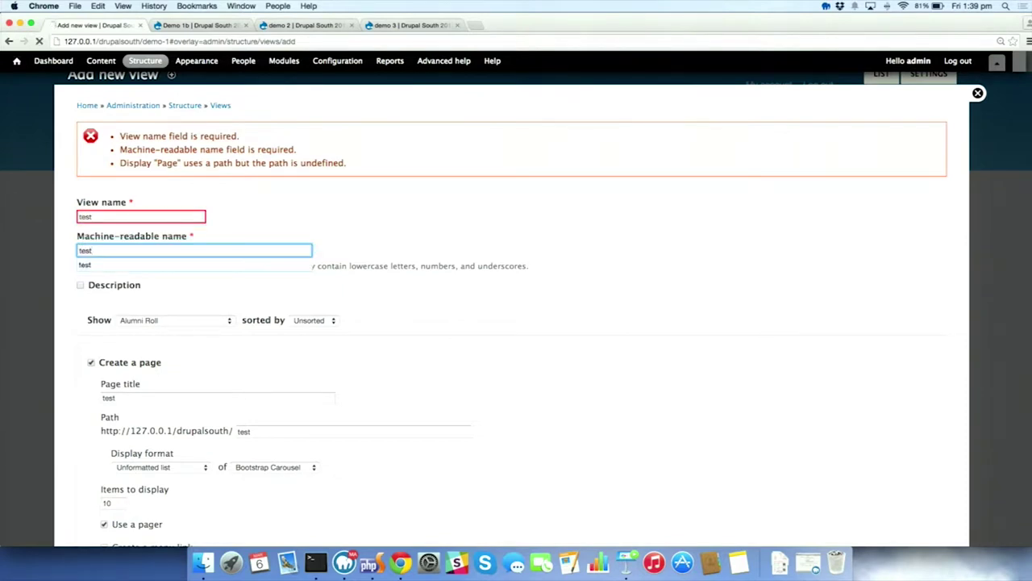
Change the view name and machine-readable name to "test1" and continue to the view's edit page
click(126, 214)
text(1)
click(95, 247)
text(1)
scroll(137, 307, down, 3)
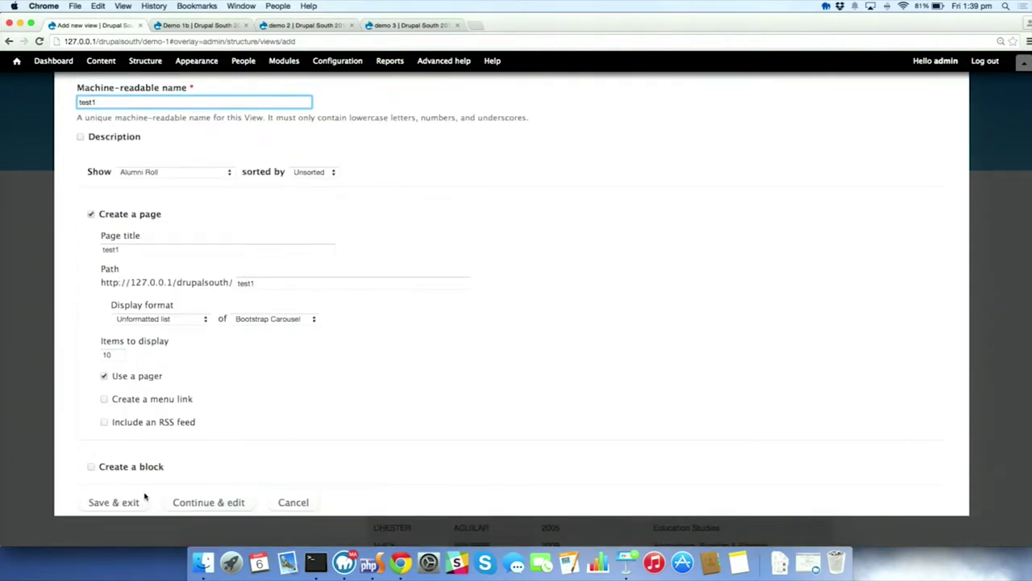
click(194, 509)
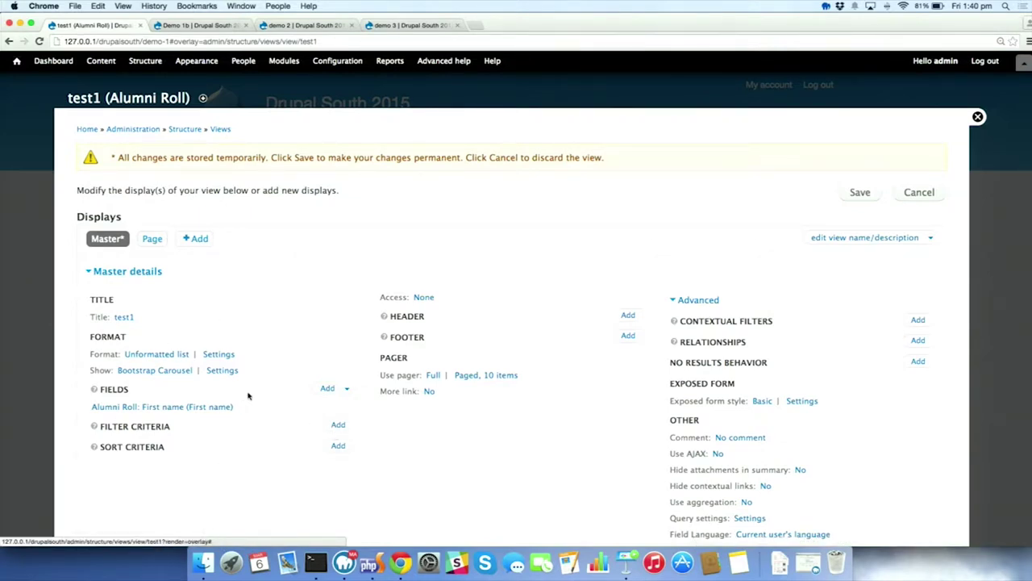
Review the filter criteria and the Discipline term data relationship available to the test1 view, without adding any
click(338, 424)
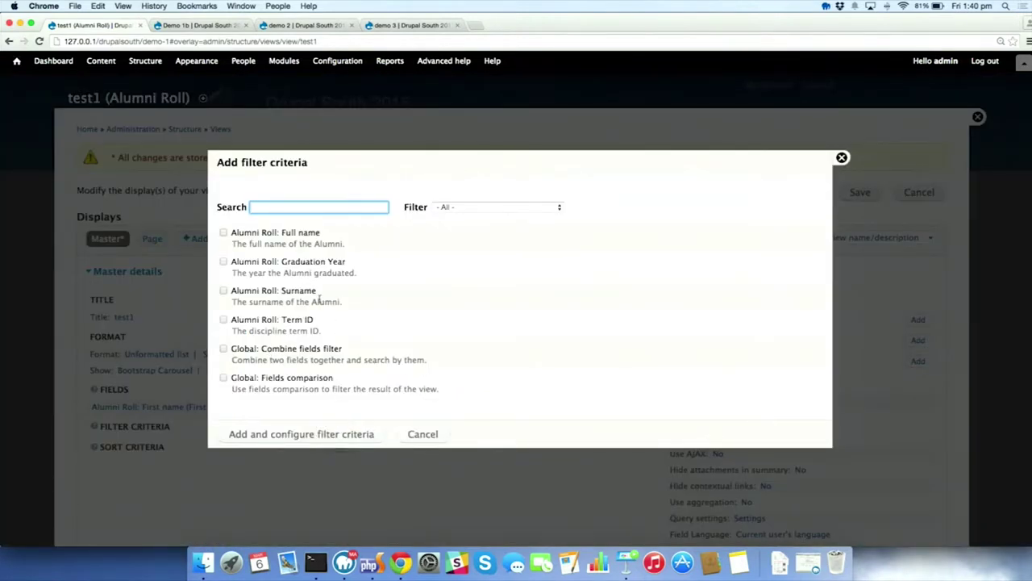
click(427, 435)
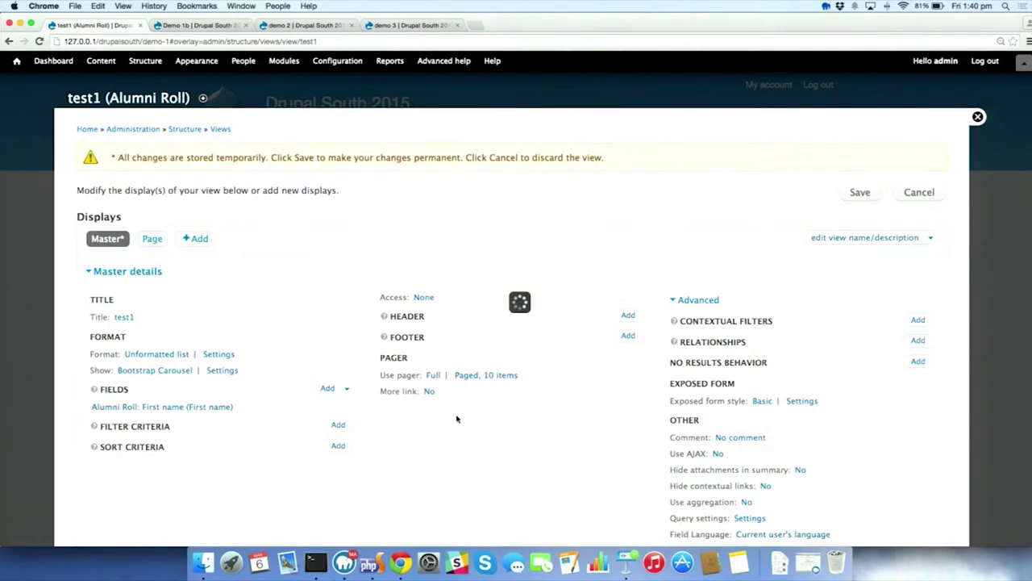
click(920, 342)
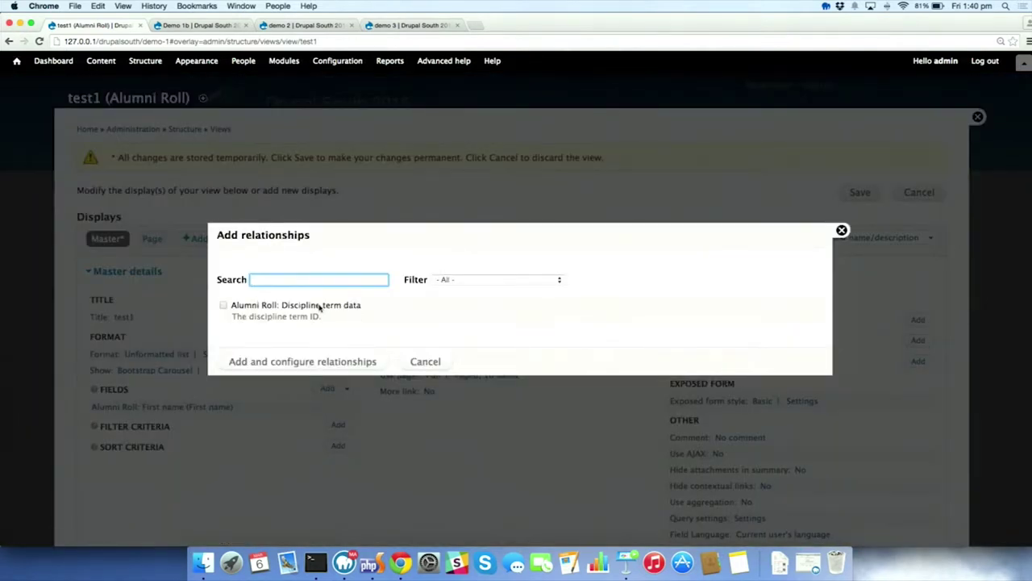
drag(374, 310, 247, 312)
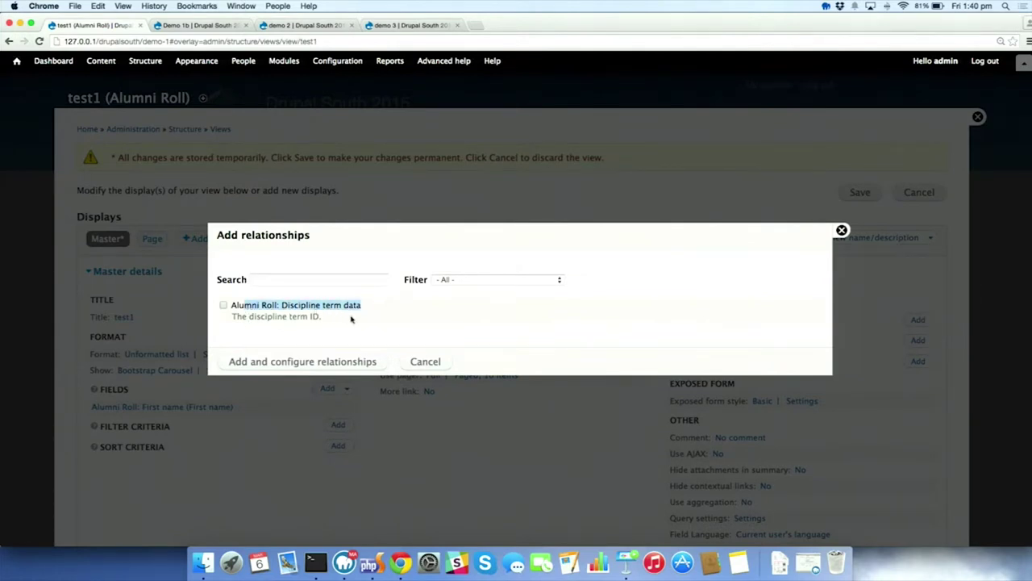
click(425, 362)
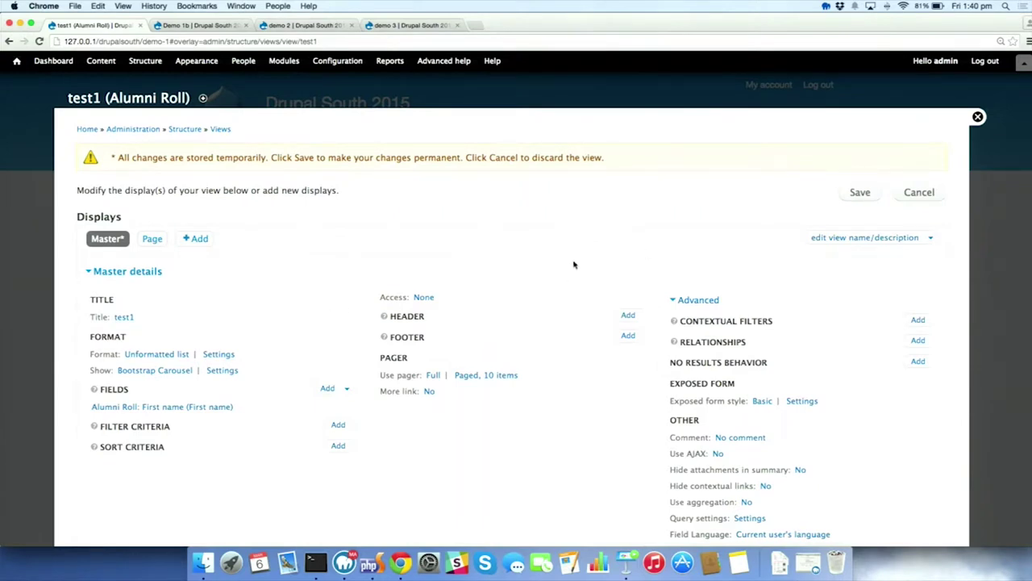
Switch to the presentation to view the Demo 1 slide and return to Chrome
click(628, 564)
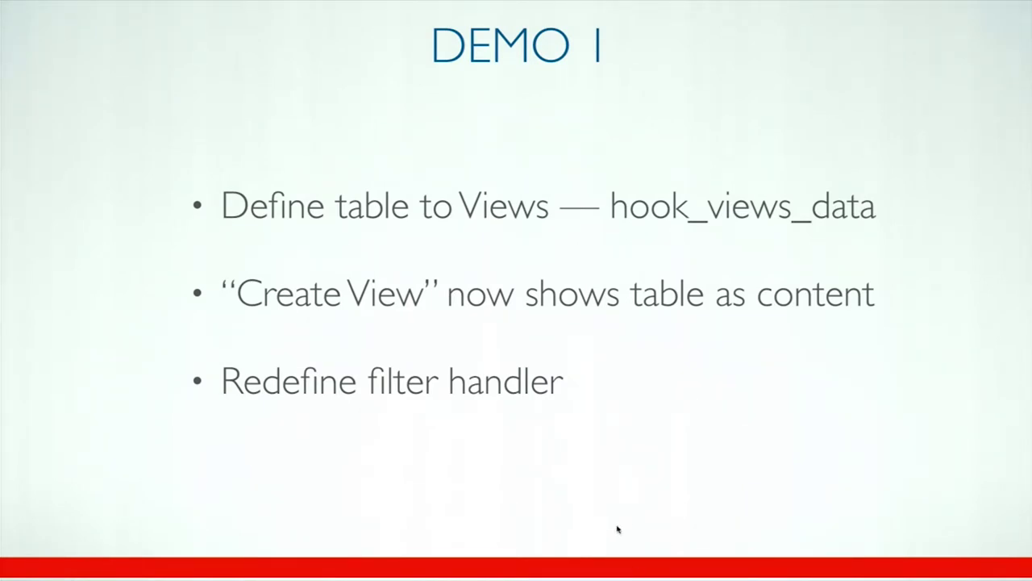
key(super+Tab)
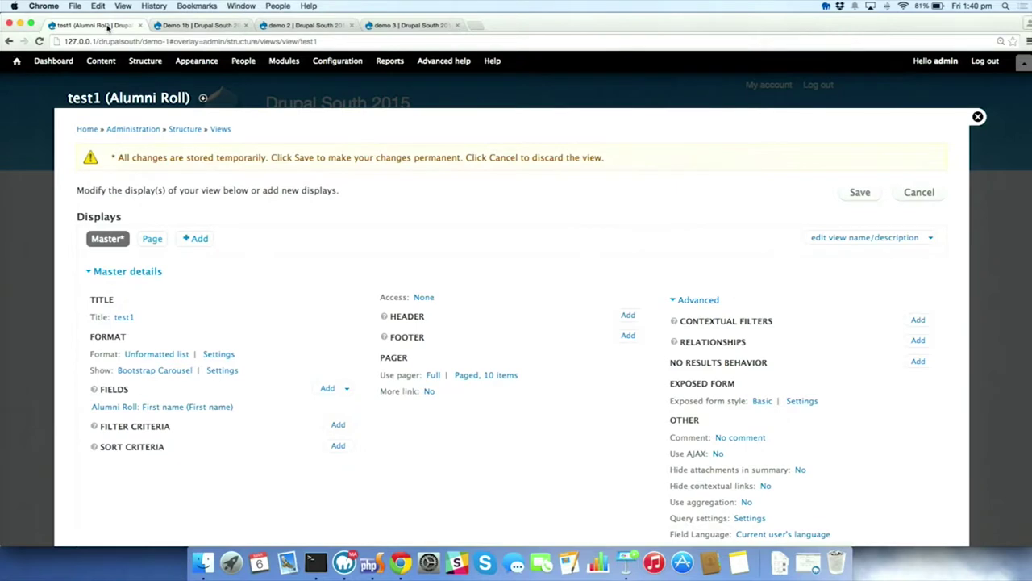
Leave the view editor, open the site's Demo 1 page and look through its alumni table
click(16, 62)
click(263, 162)
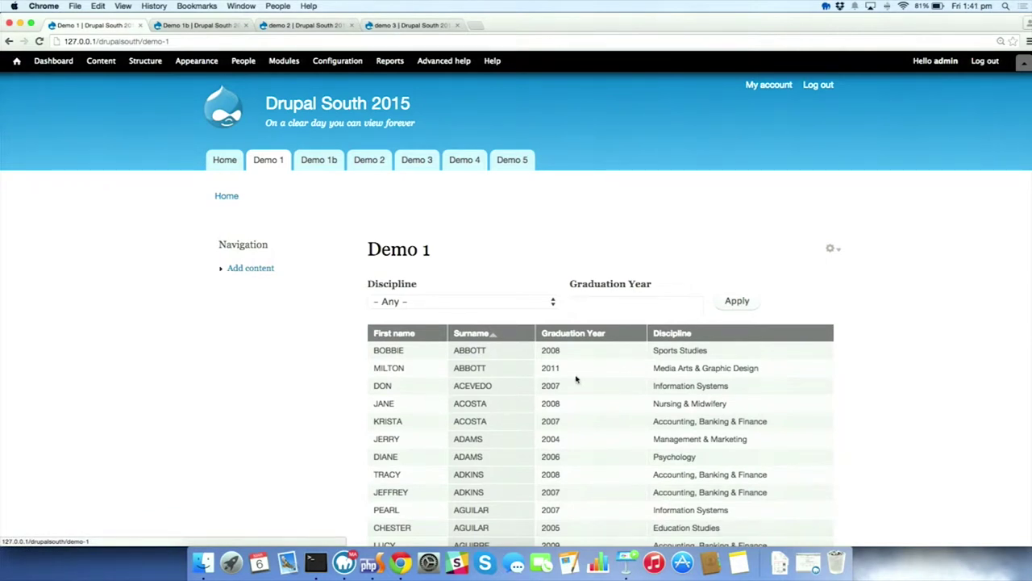
scroll(544, 367, down, 2)
scroll(544, 367, down, 5)
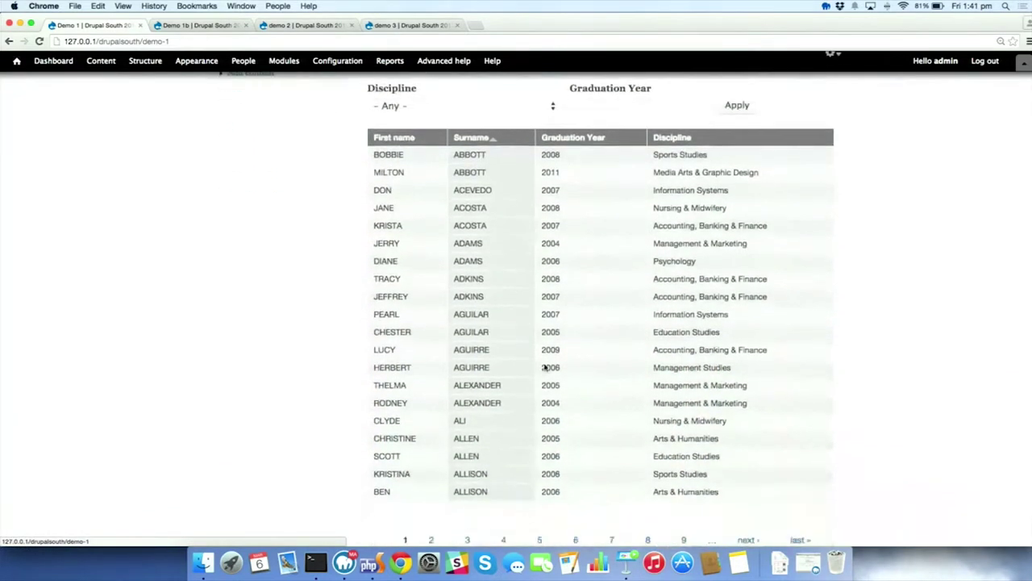
scroll(545, 367, up, 4)
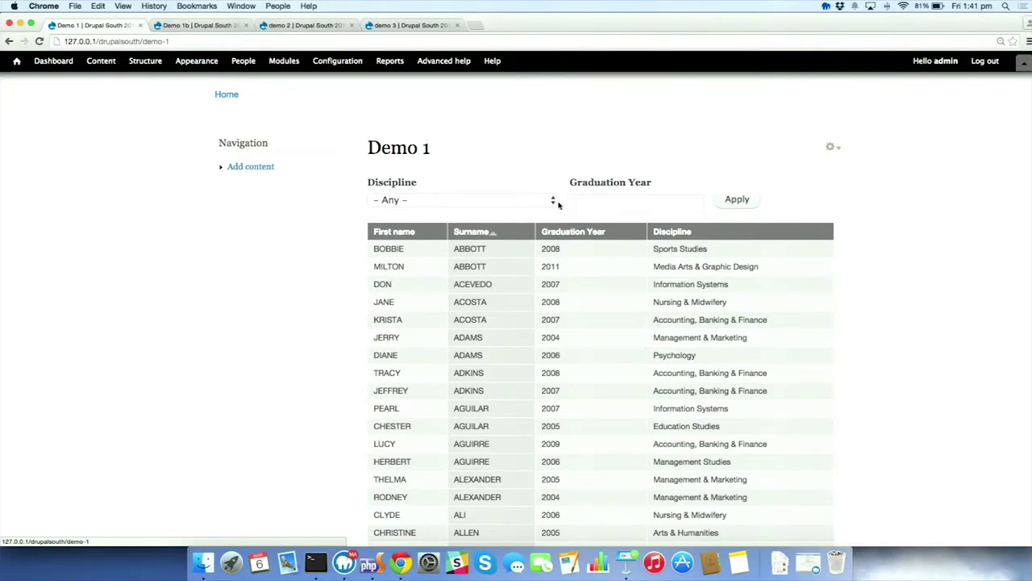
Look through the choices of the Discipline filter and close it without choosing one
click(553, 204)
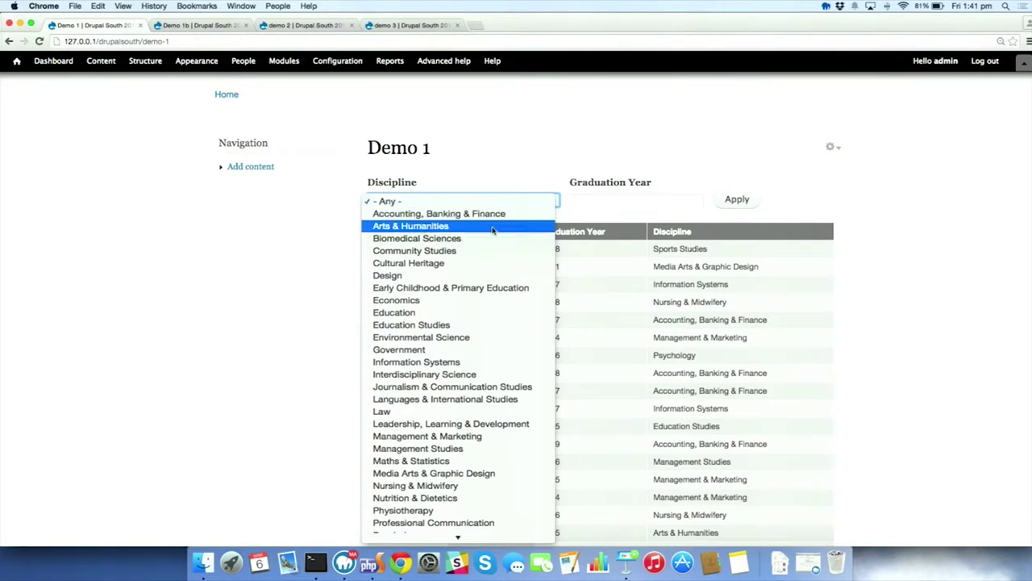
scroll(486, 250, down, 3)
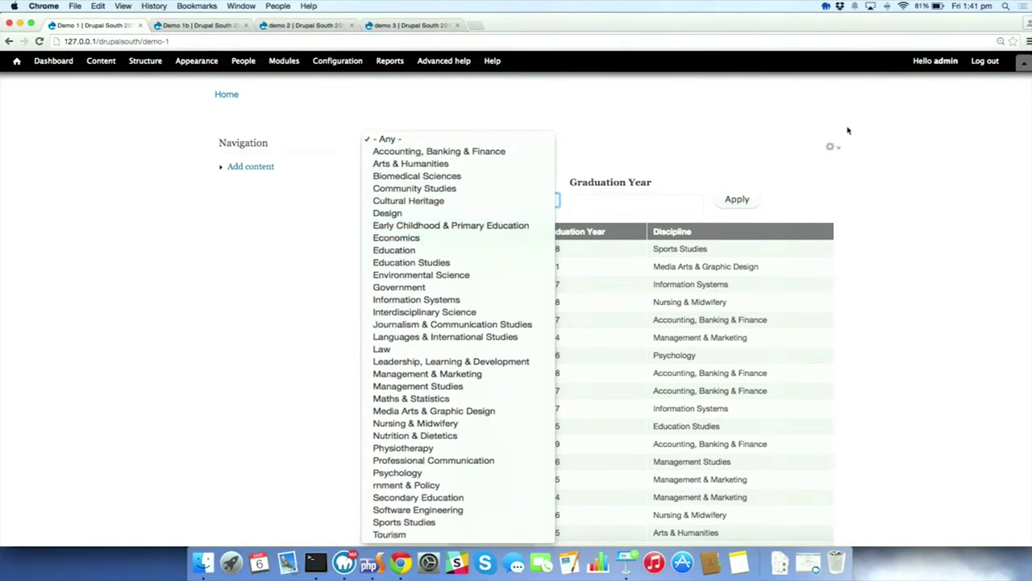
click(869, 139)
Filter the Demo 1 alumni table by graduation year 2005 and look through the filtered rows
click(626, 200)
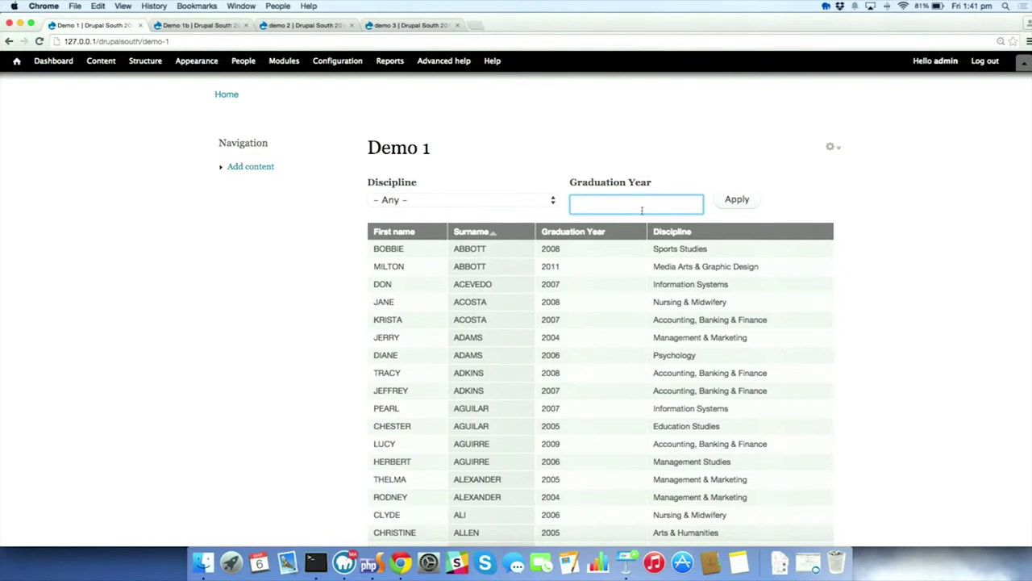
text(2005)
key(Return)
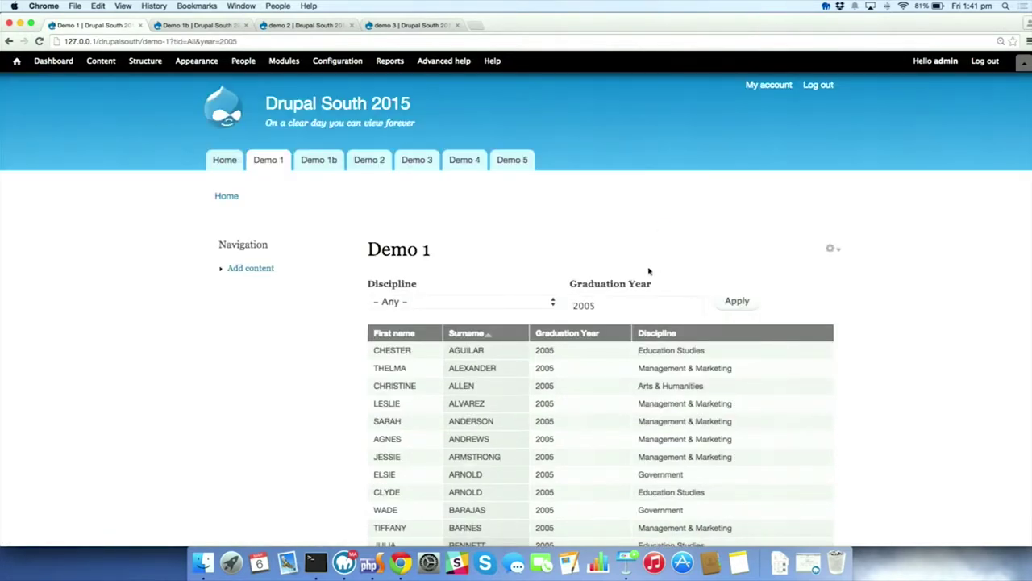
scroll(641, 267, down, 4)
scroll(569, 292, down, 2)
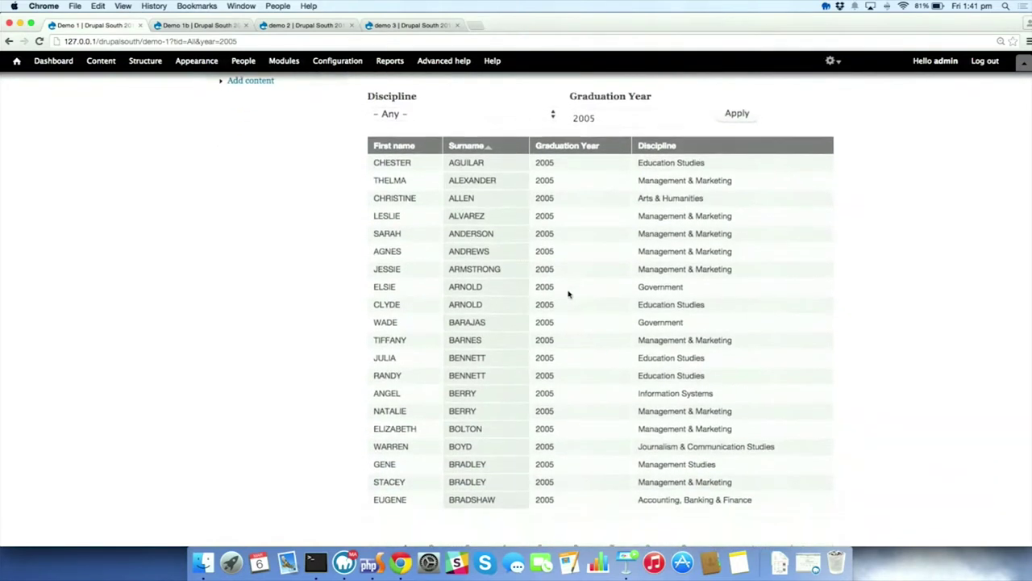
scroll(569, 292, up, 4)
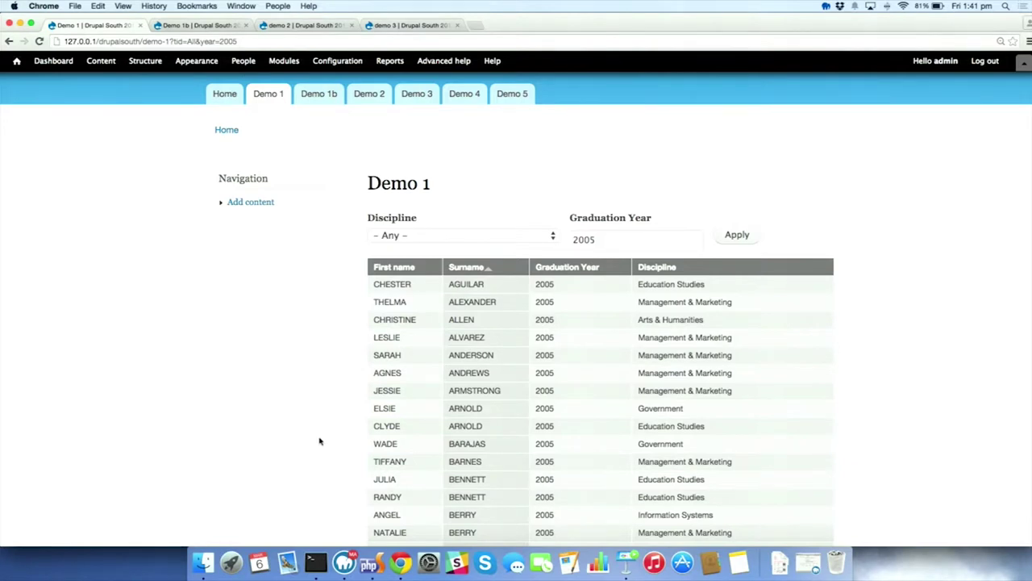
Switch to PhpStorm and examine the hook_views_data_alter implementation in demo2.module
click(372, 564)
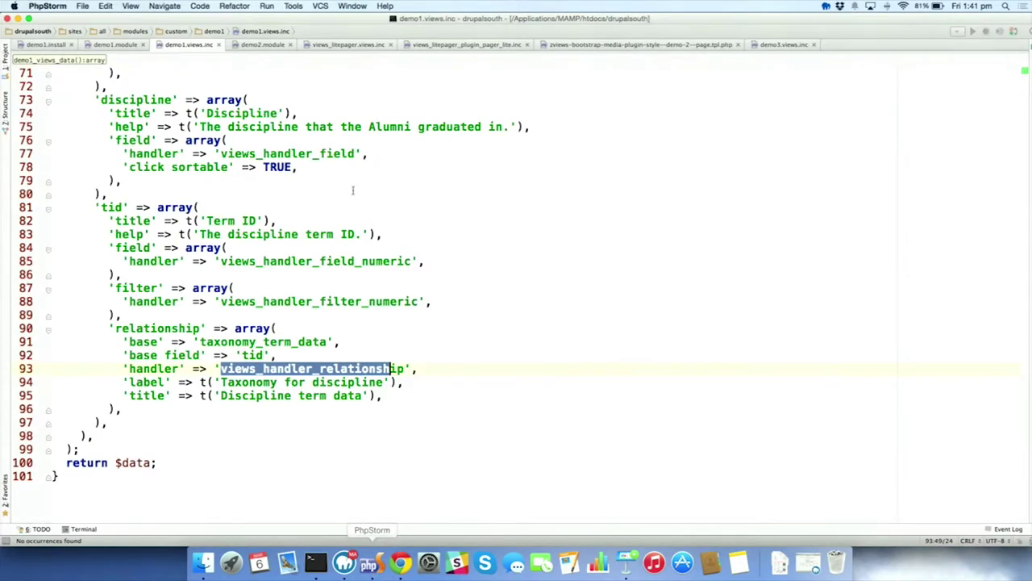
click(266, 46)
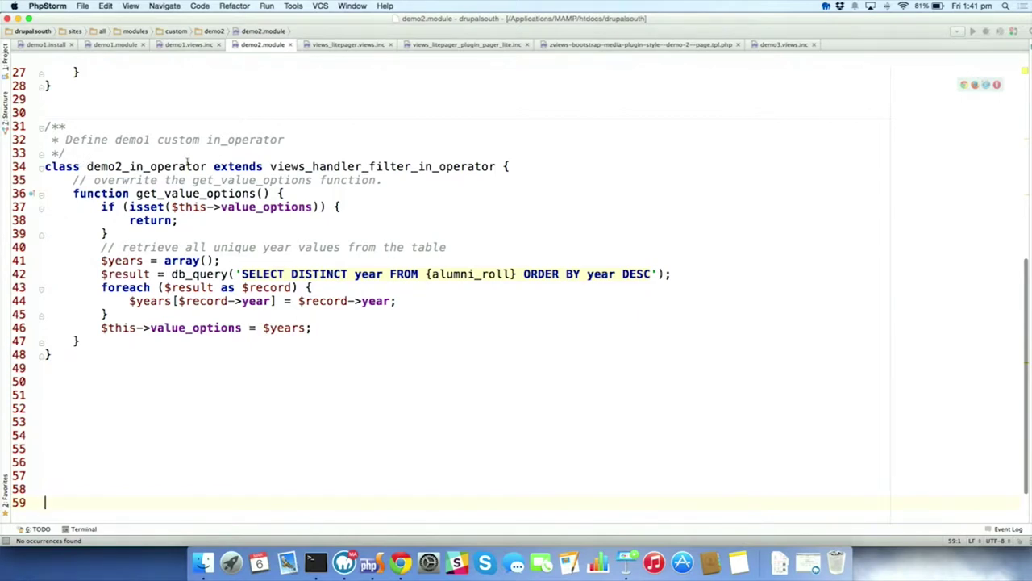
scroll(206, 163, up, 5)
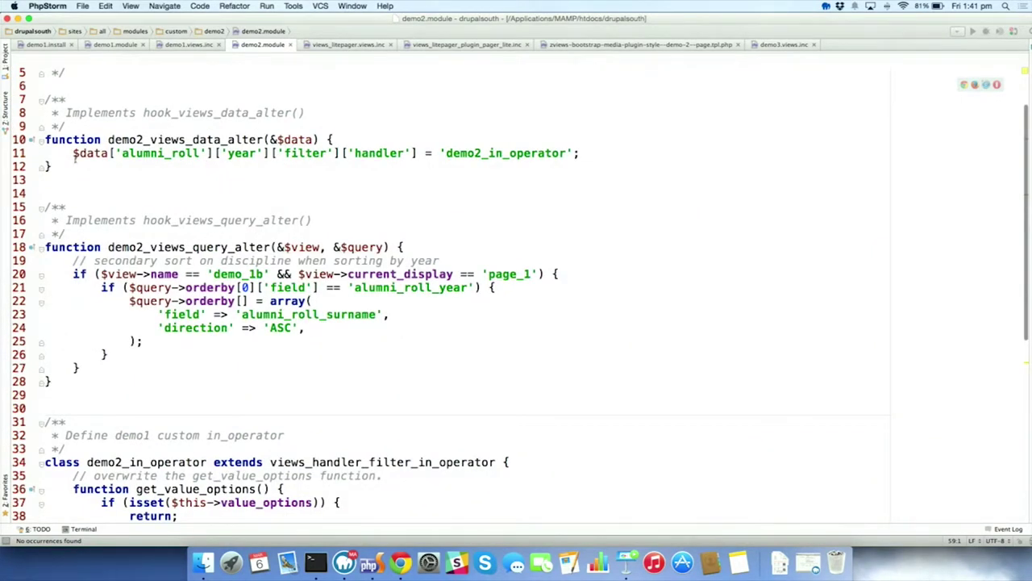
Examine the year filter handler override in demo2_views_data_alter and the demo2_in_operator class that extends views_handler_filter_in_operator
drag(73, 153, 258, 139)
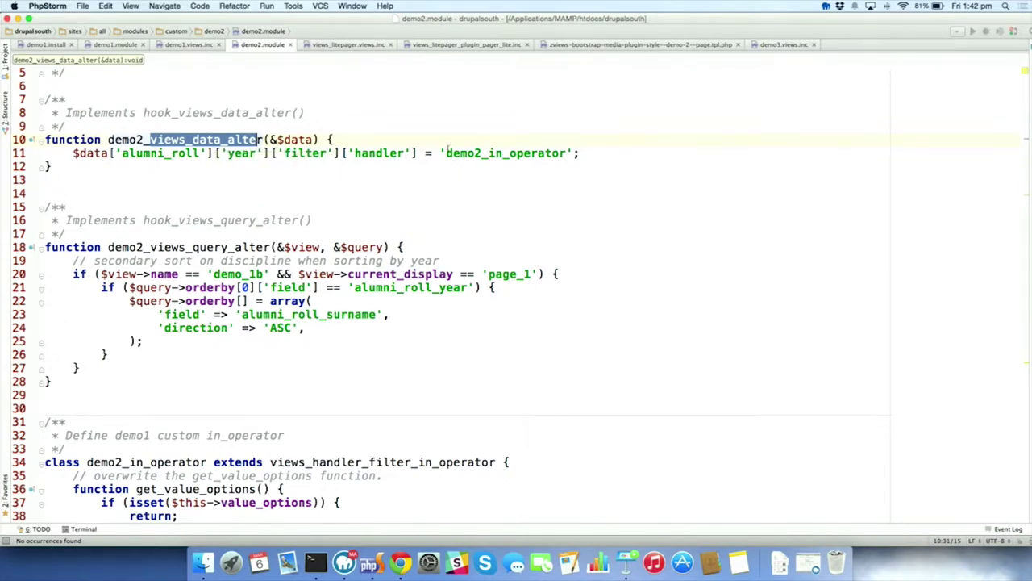
drag(446, 153, 564, 155)
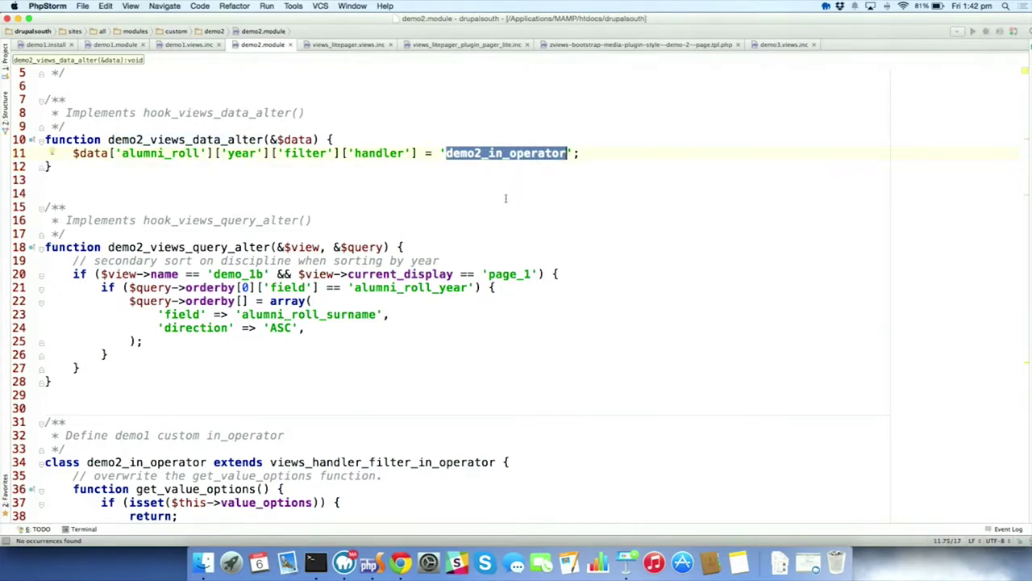
scroll(506, 194, down, 5)
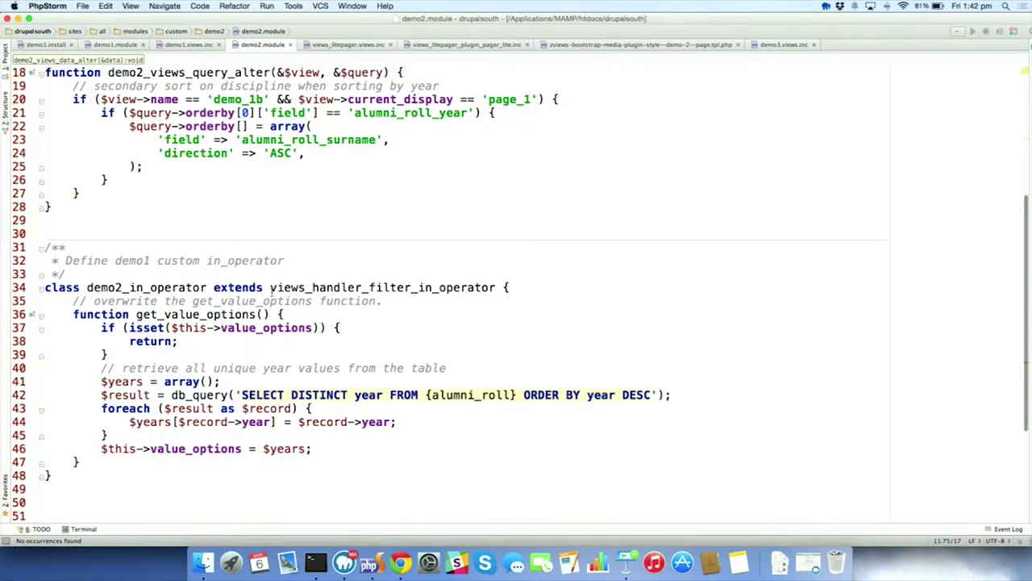
drag(420, 287, 495, 288)
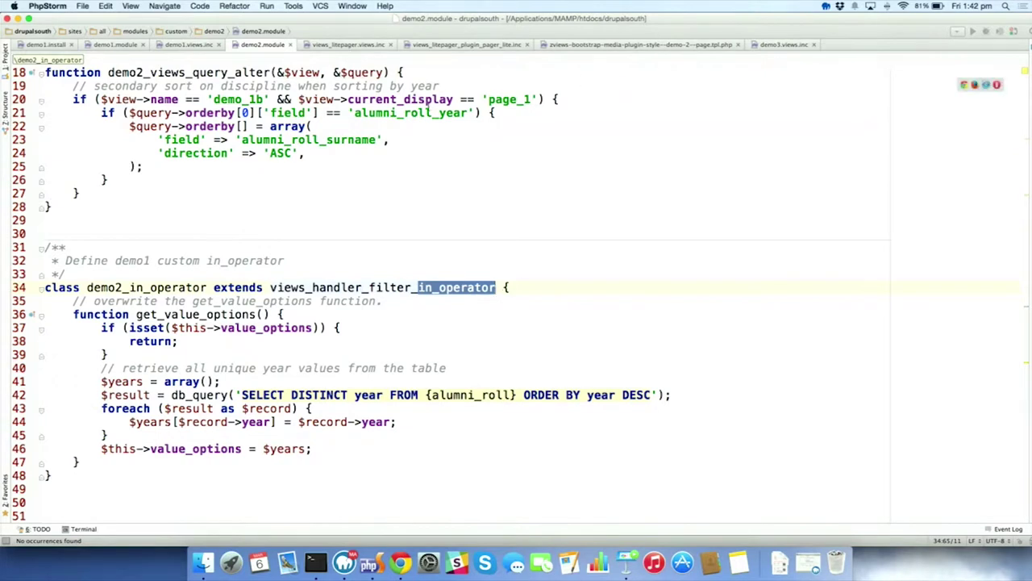
Switch to Chrome, open the site's Modules page in a new tab, enable the Demo 2 module and save the configuration
click(400, 562)
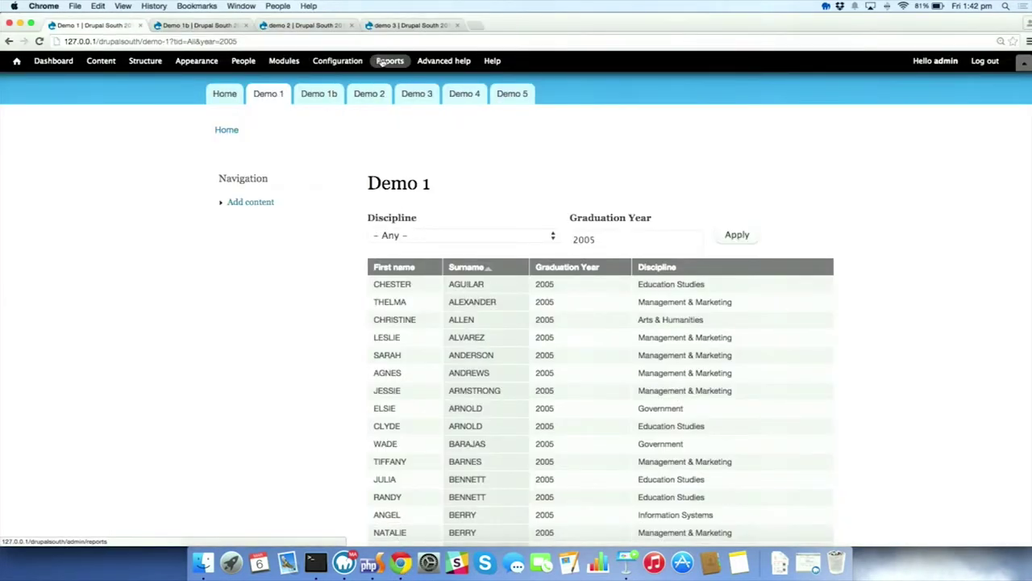
right_click(289, 65)
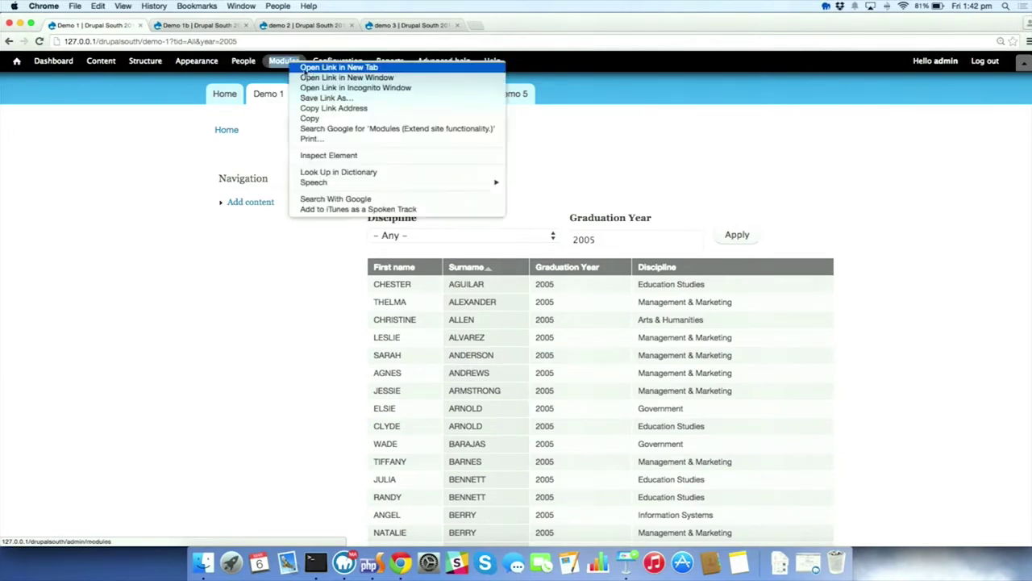
click(313, 71)
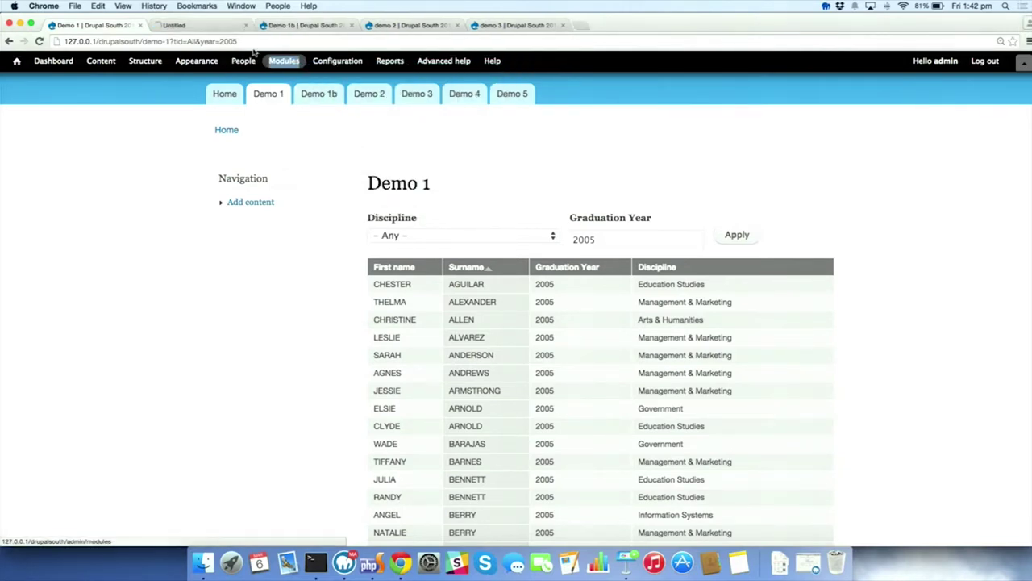
click(221, 29)
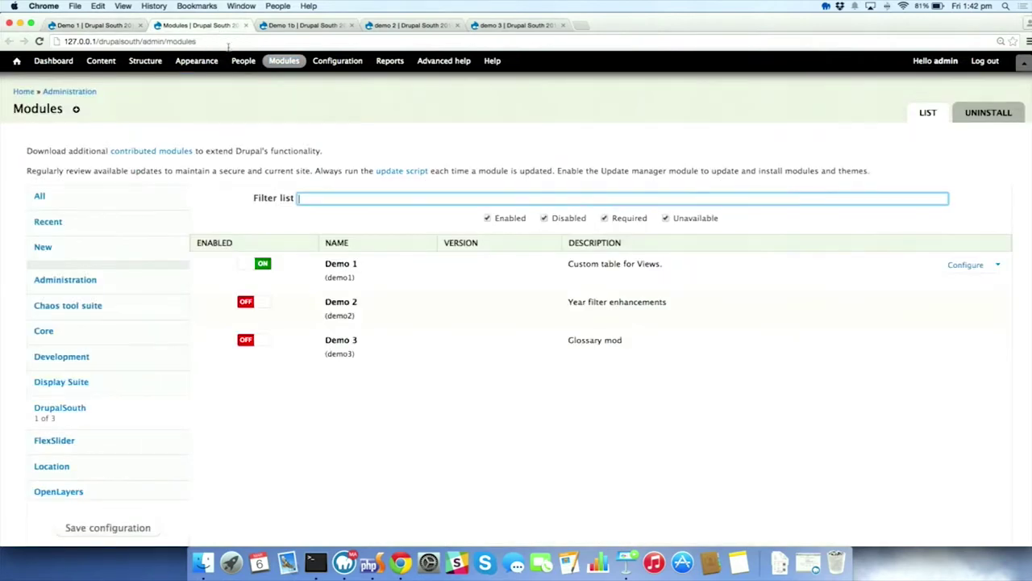
click(266, 306)
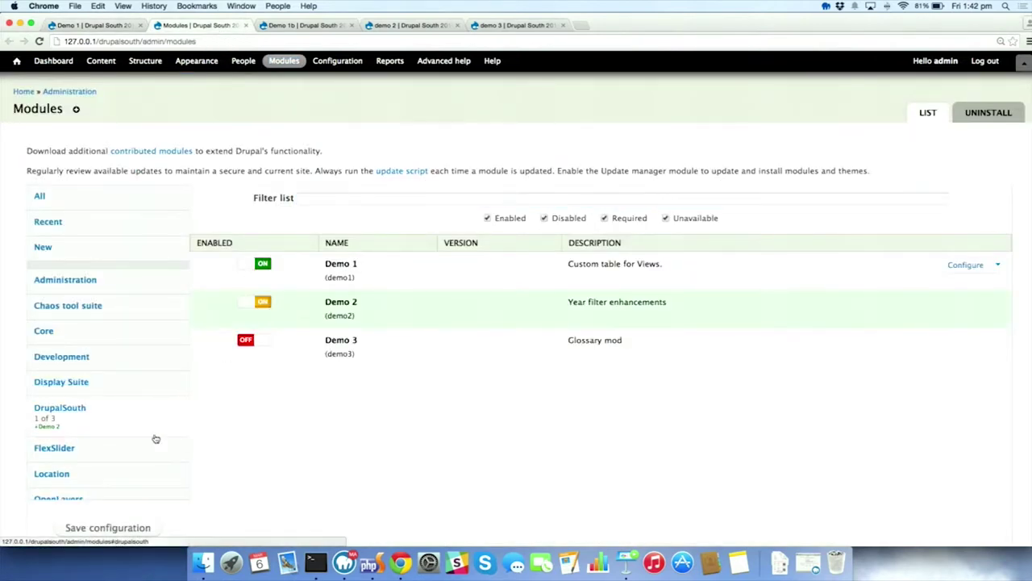
click(141, 527)
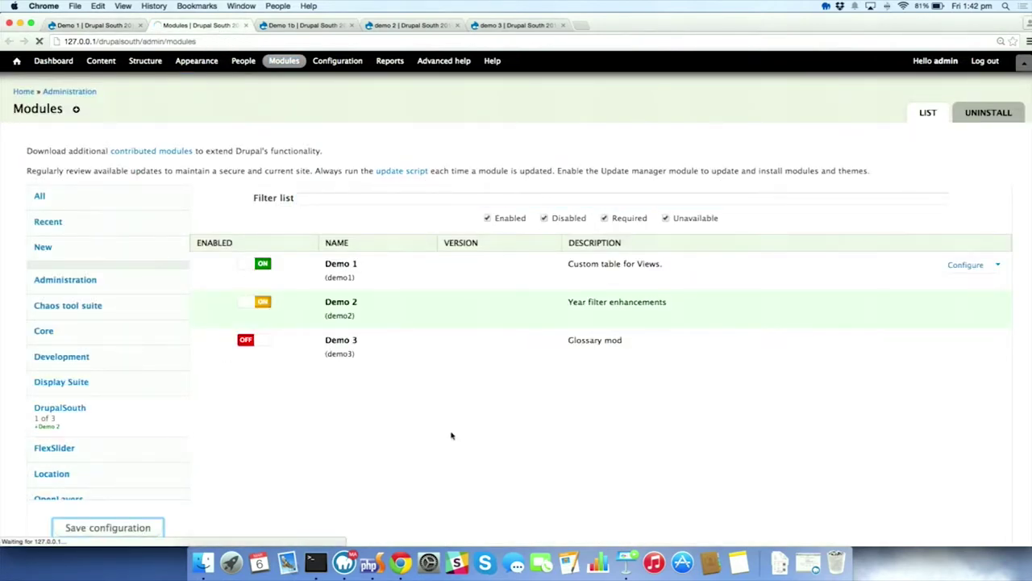
Switch to Terminal and clear all Drupal caches by rerunning "drush cc all"
click(315, 565)
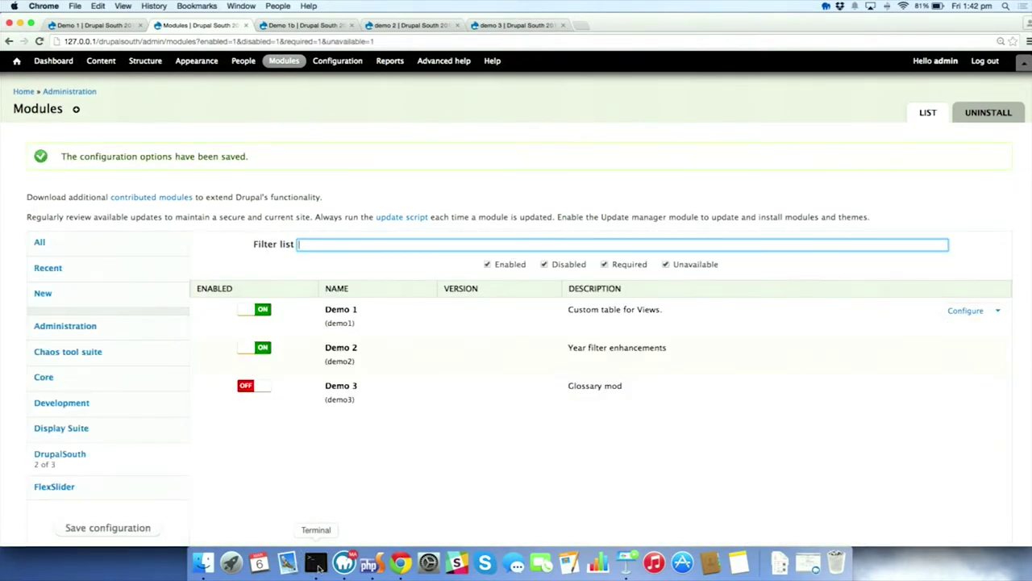
key(Up)
key(Return)
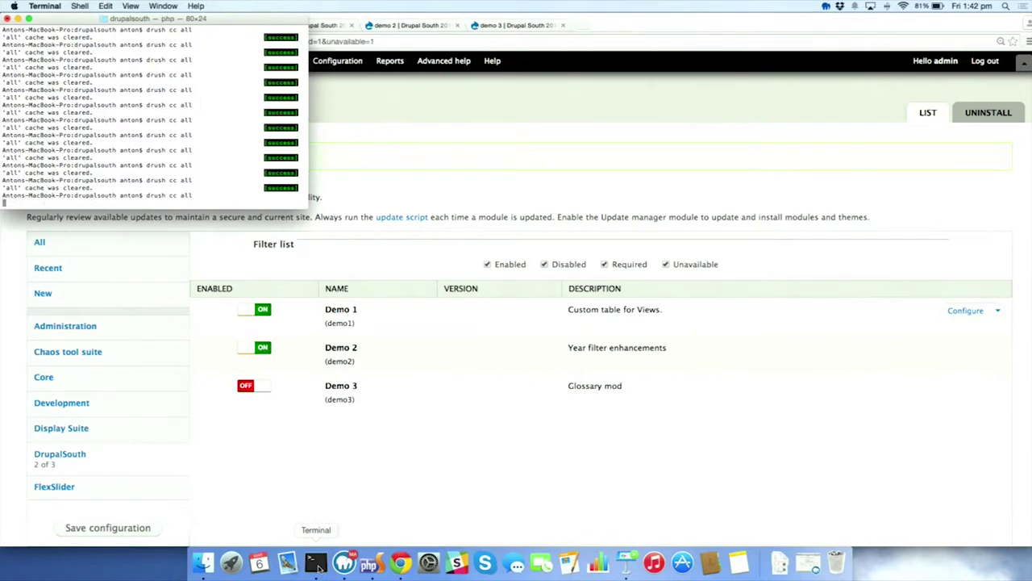
Return to Chrome, show the Demo 1b page and look through its Graduation Year filter choices without choosing one
click(397, 77)
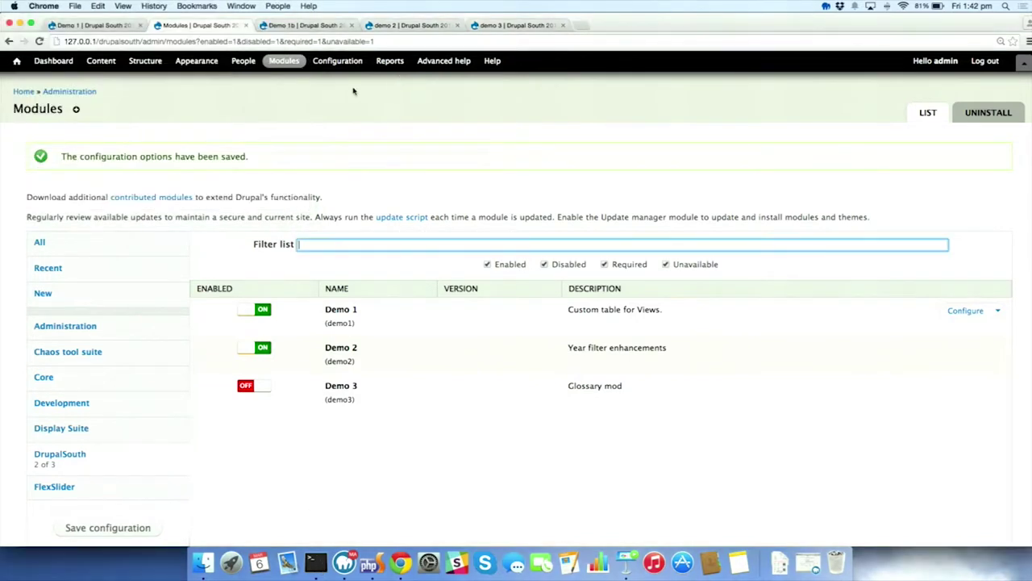
click(327, 26)
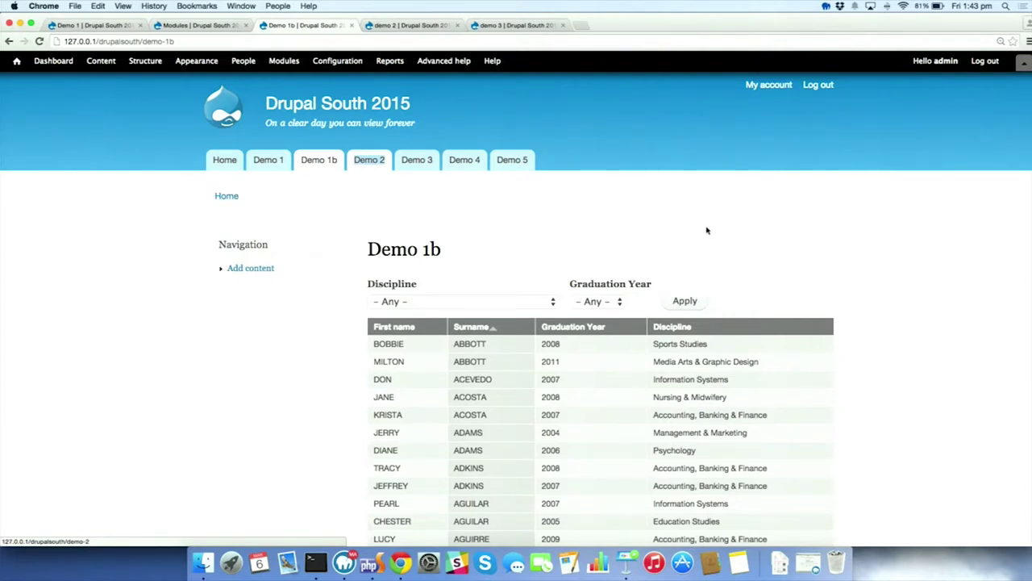
click(620, 303)
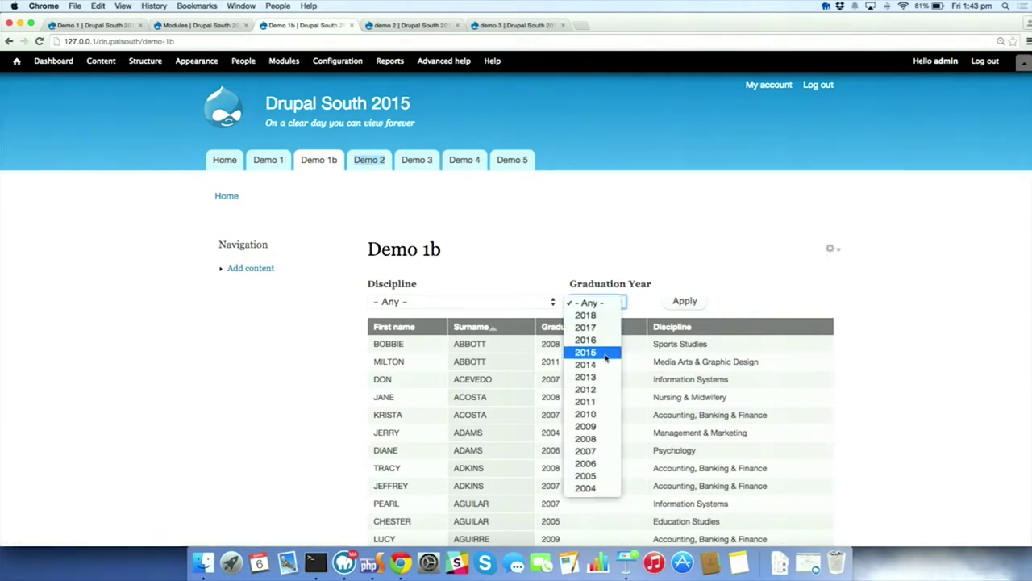
click(773, 290)
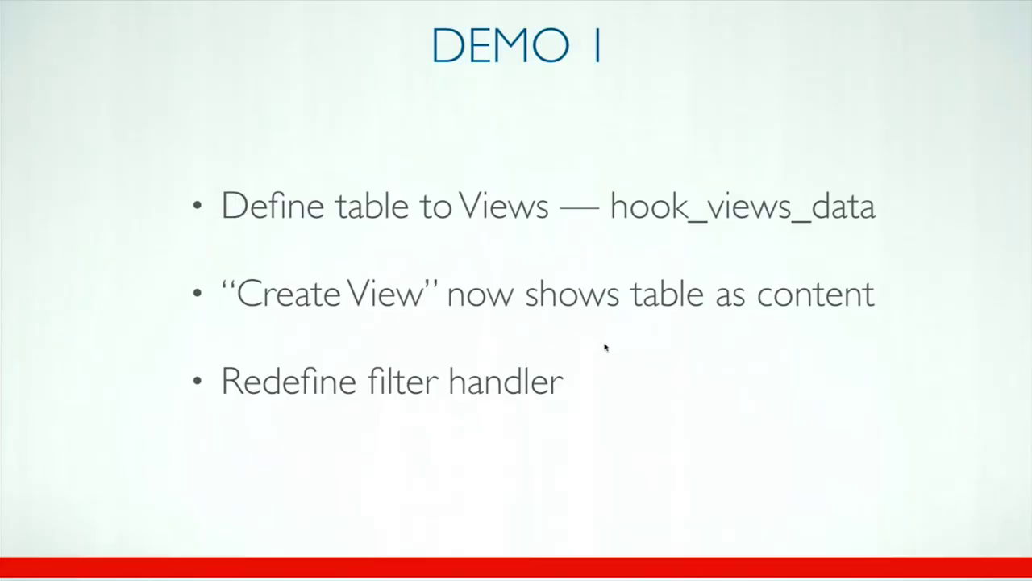
key(Right)
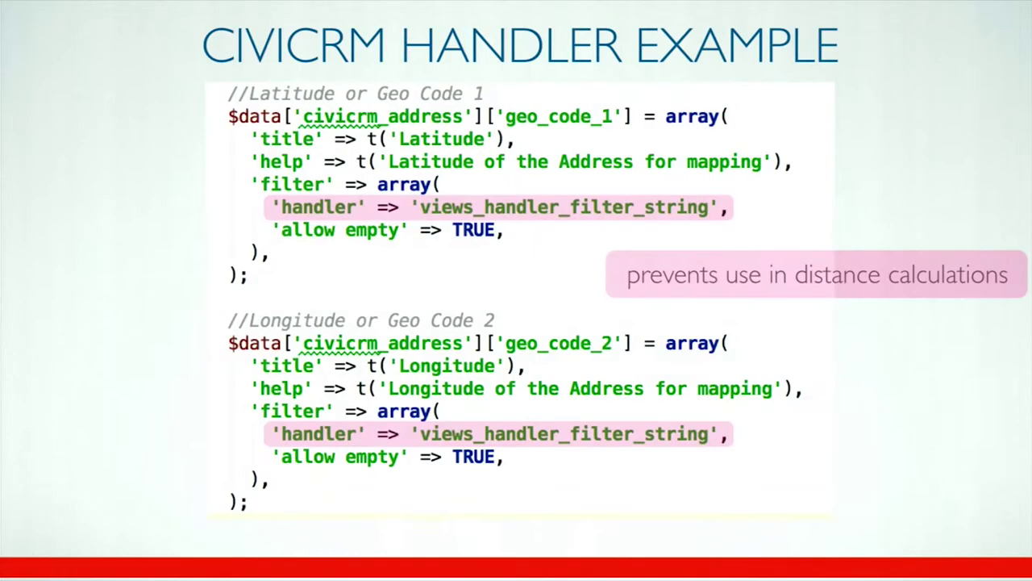
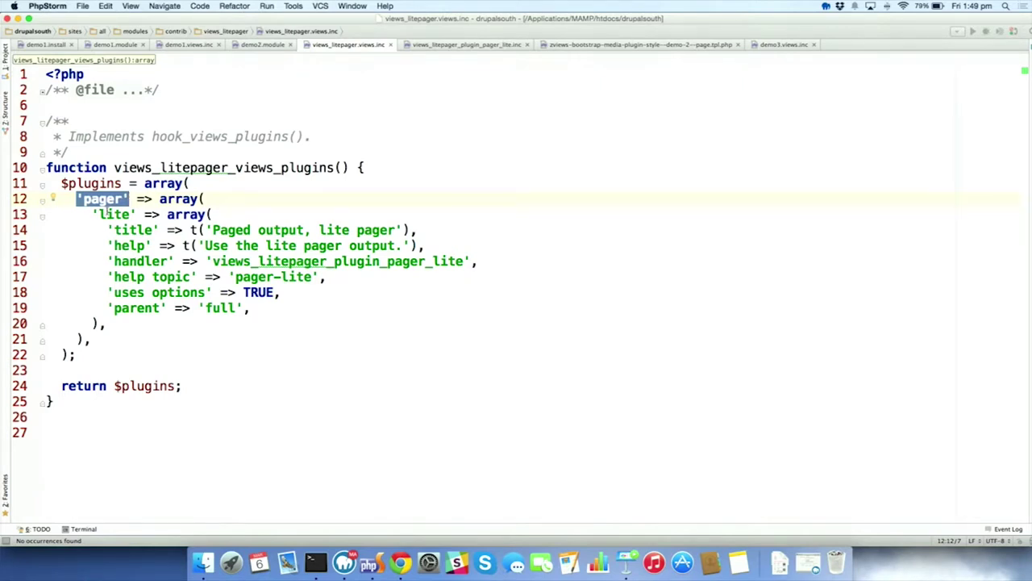
Examine the lite pager definition in views_litepager.views.inc, highlighting its key, its handler and its parent plugin
drag(98, 213, 131, 214)
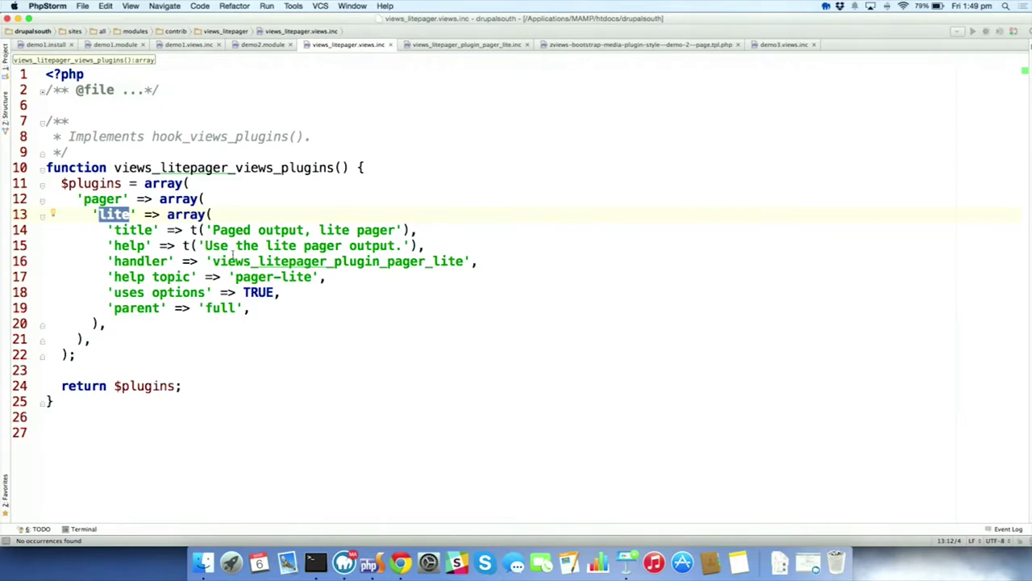
drag(211, 261, 463, 265)
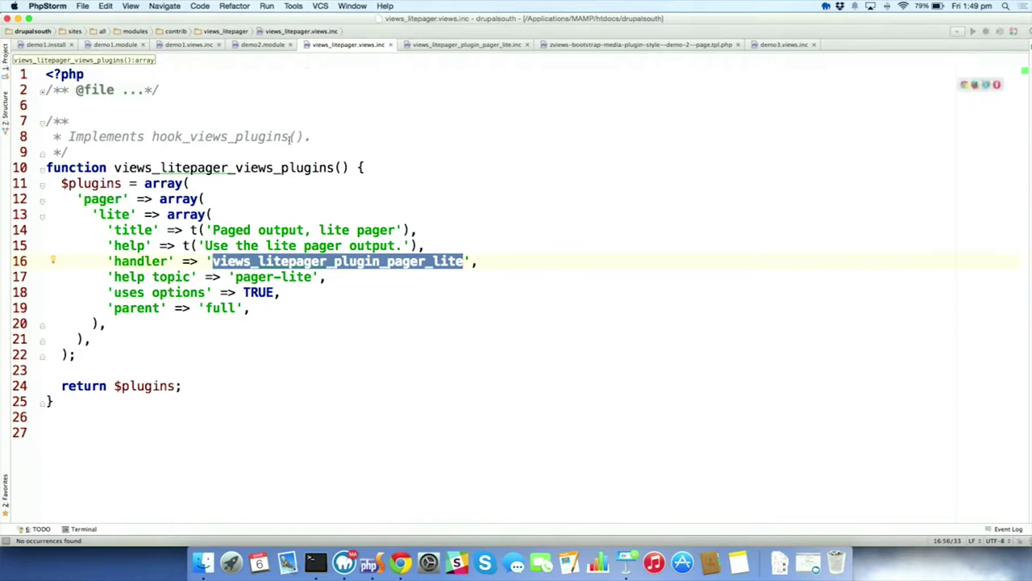
drag(201, 308, 237, 308)
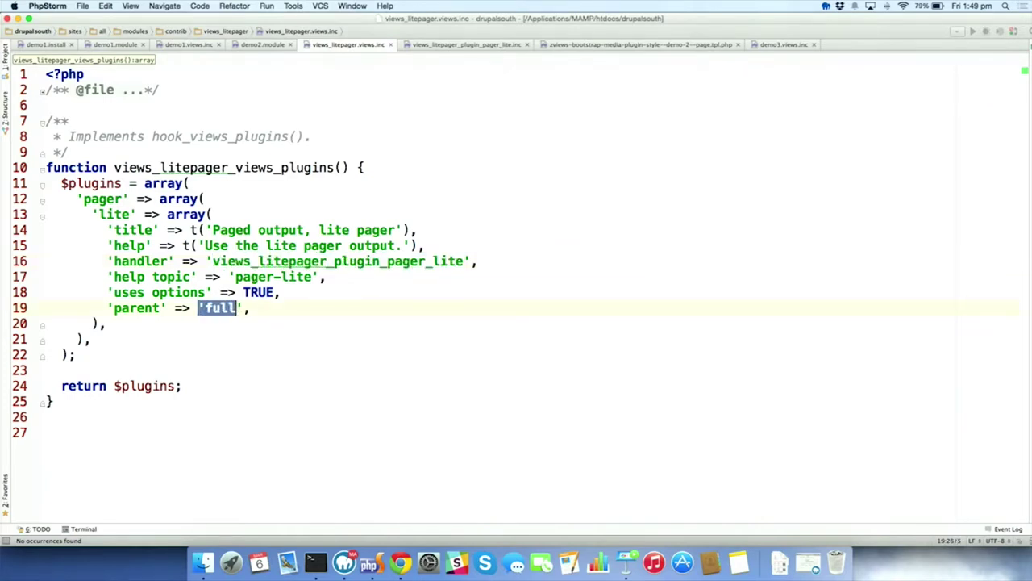
Open views_litepager_plugin_pager_lite.inc and examine the class, the views_plugin_pager_full class it extends and its overridden functions
click(466, 47)
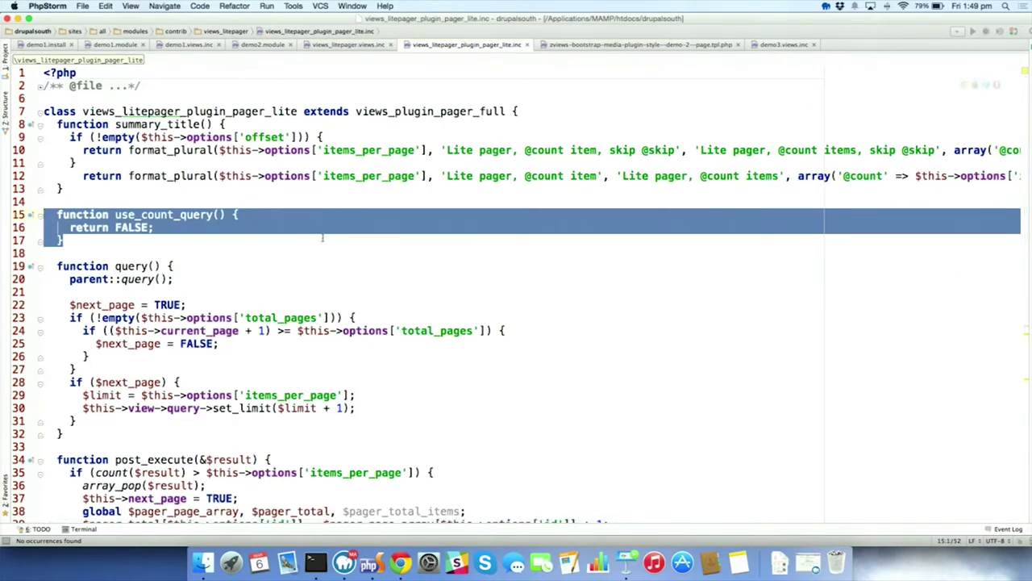
scroll(311, 235, down, 1)
scroll(311, 235, up, 1)
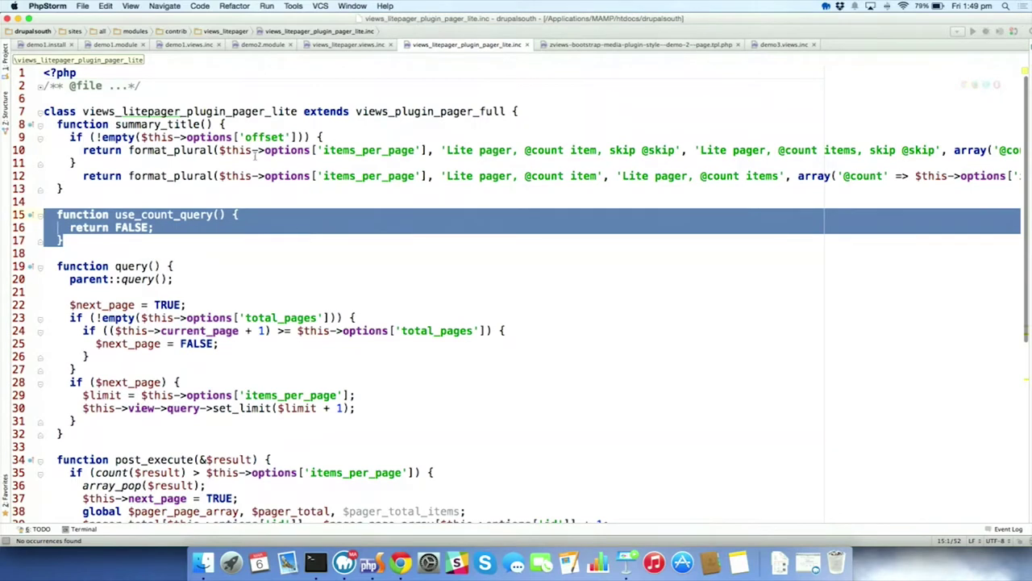
drag(82, 112, 297, 113)
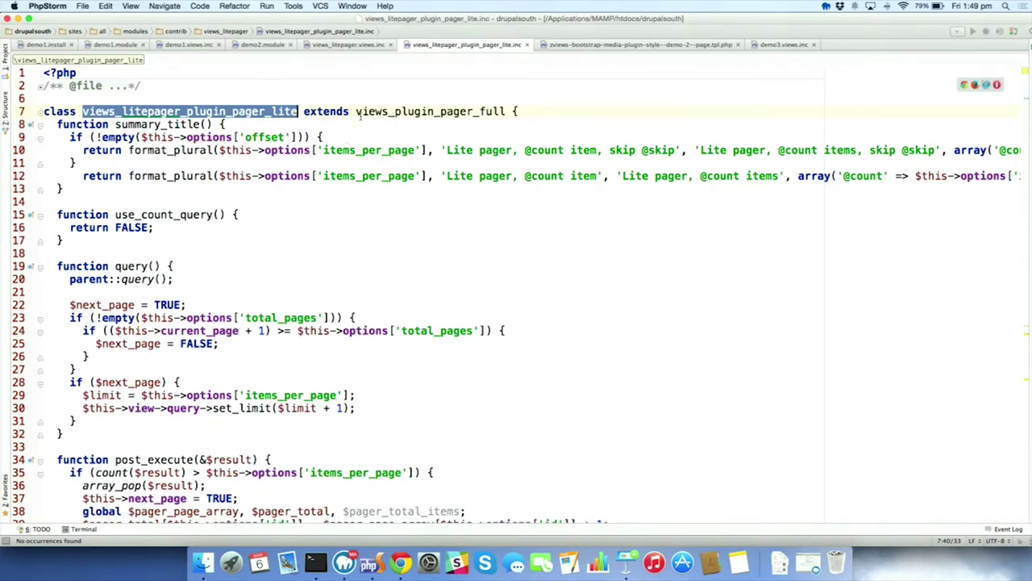
drag(356, 112, 510, 113)
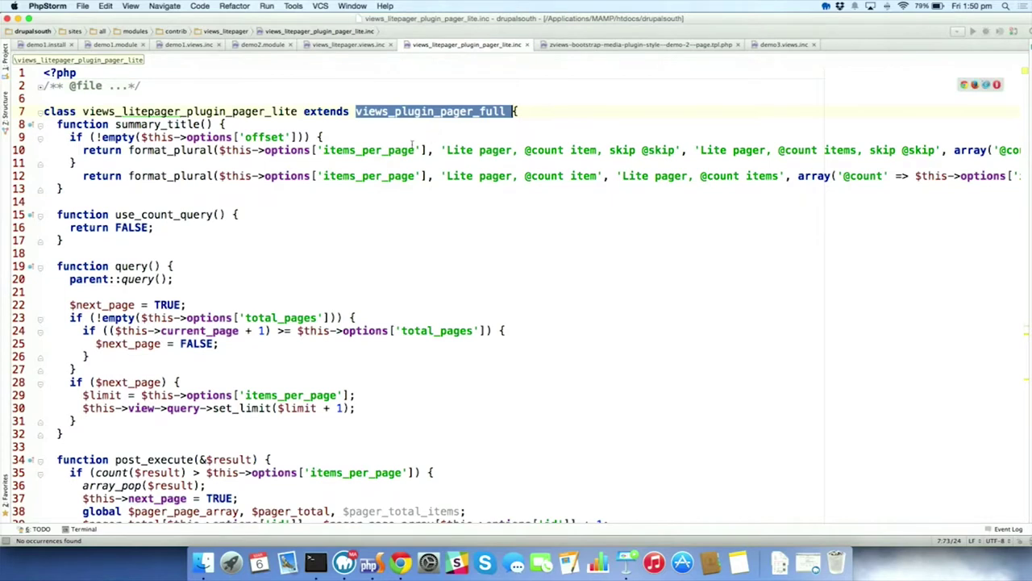
scroll(397, 184, right, 1)
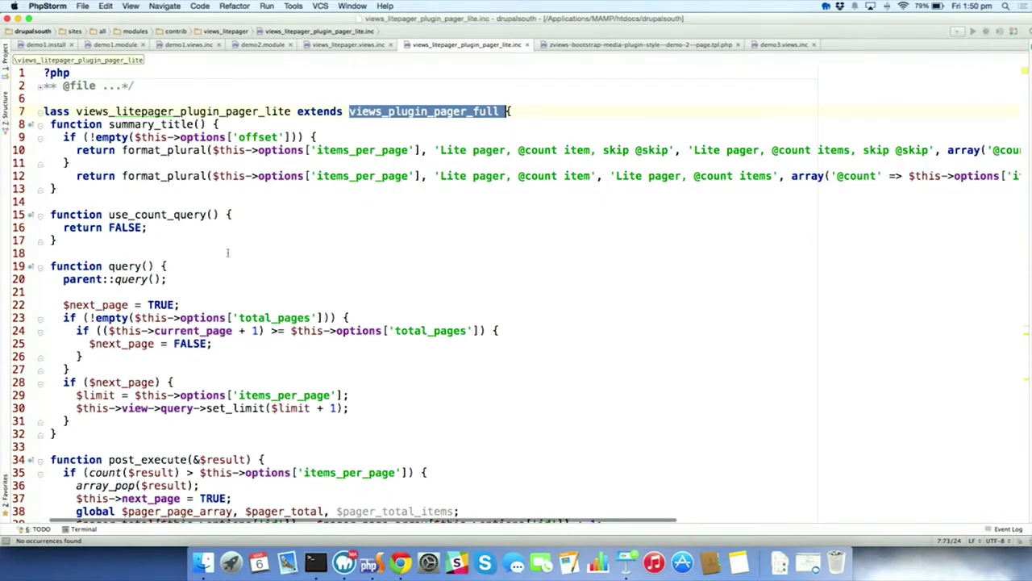
scroll(157, 265, down, 9)
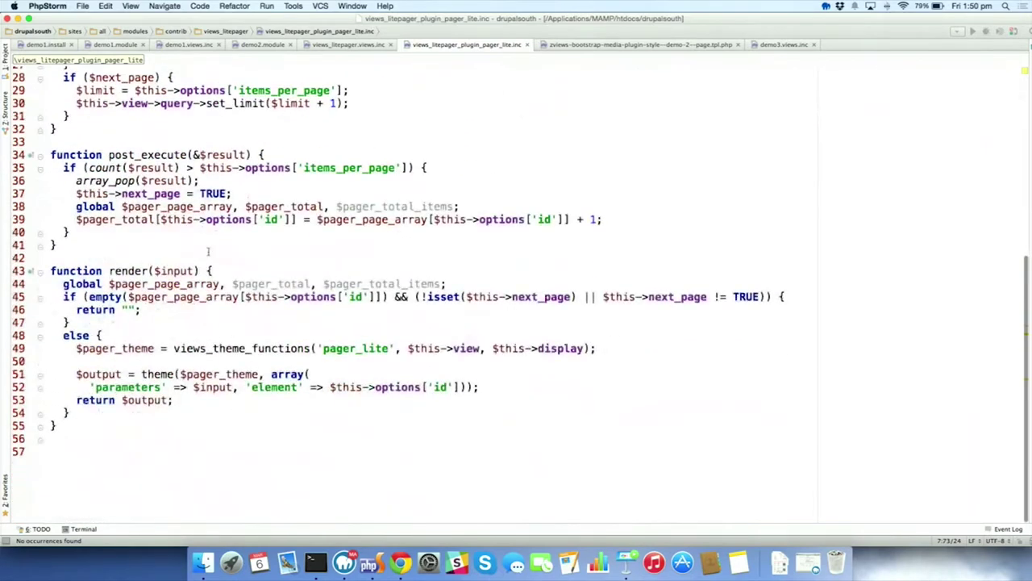
scroll(208, 251, up, 5)
scroll(208, 251, up, 4)
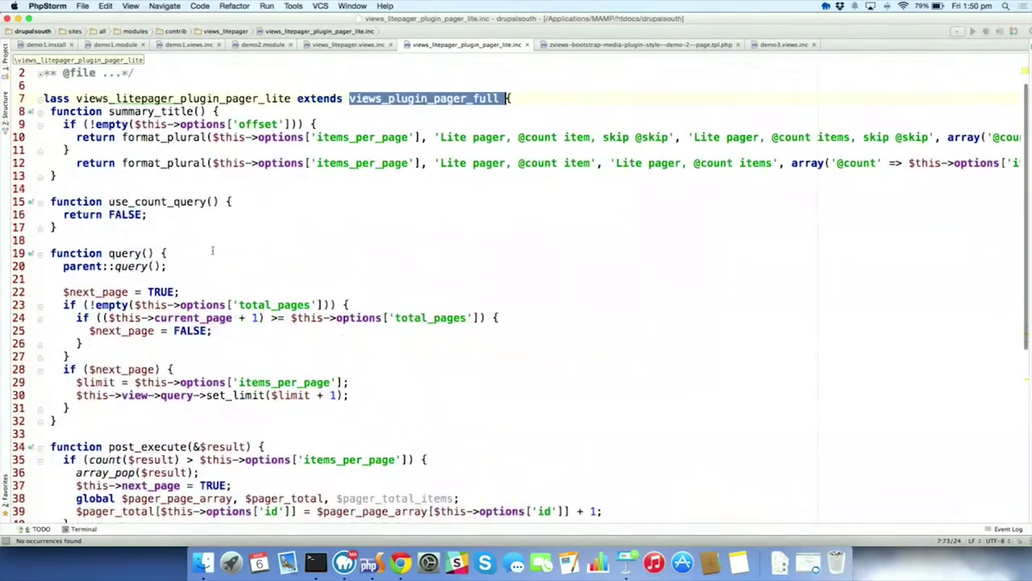
Select the whole use_count_query function in the lite pager class to examine it
click(57, 228)
key(alt+Up)
key(alt+Up)
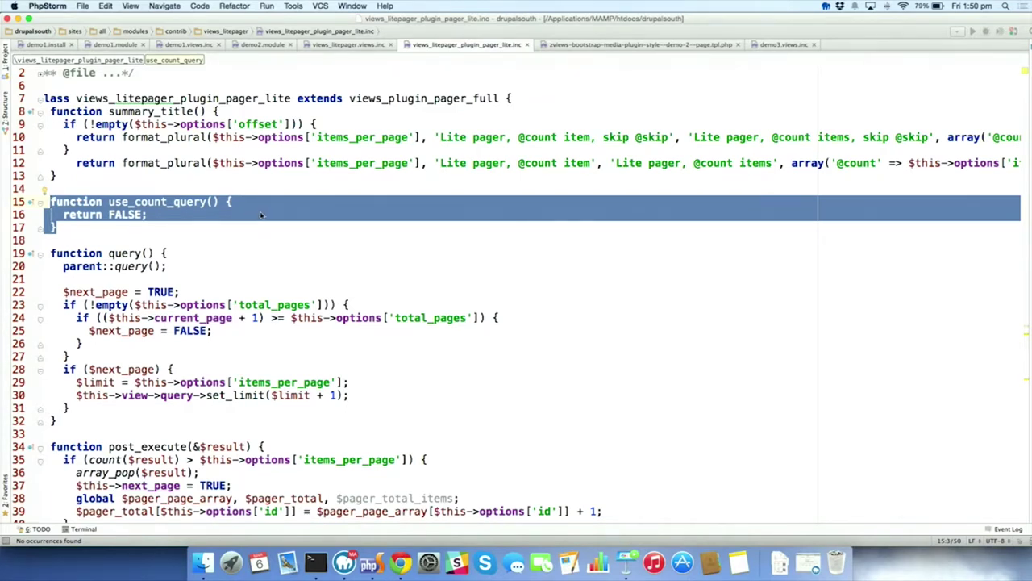
scroll(258, 213, left, 1)
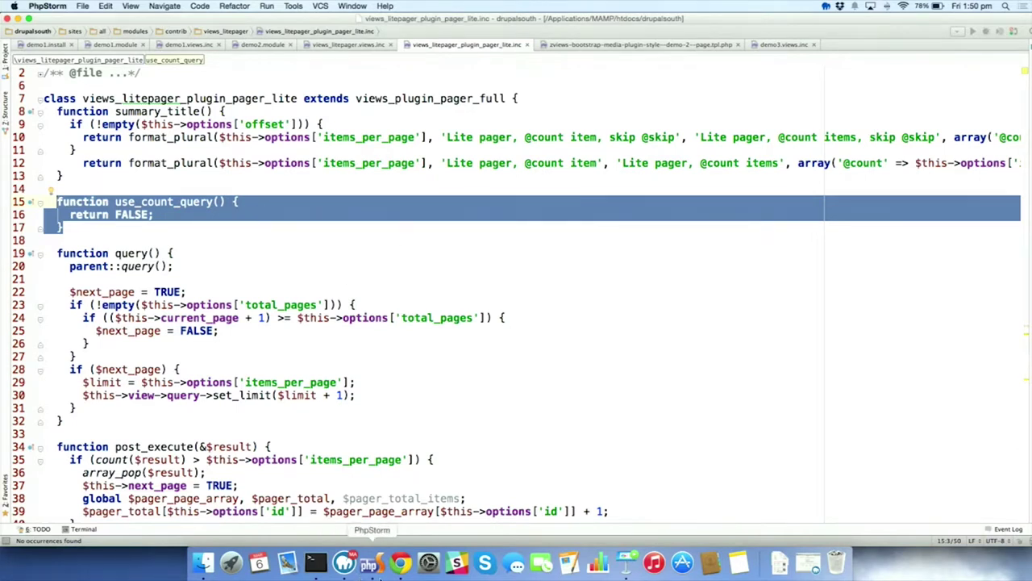
Switch to Chrome, look at the pager below the Demo 1b alumni table and go to page 2
click(400, 563)
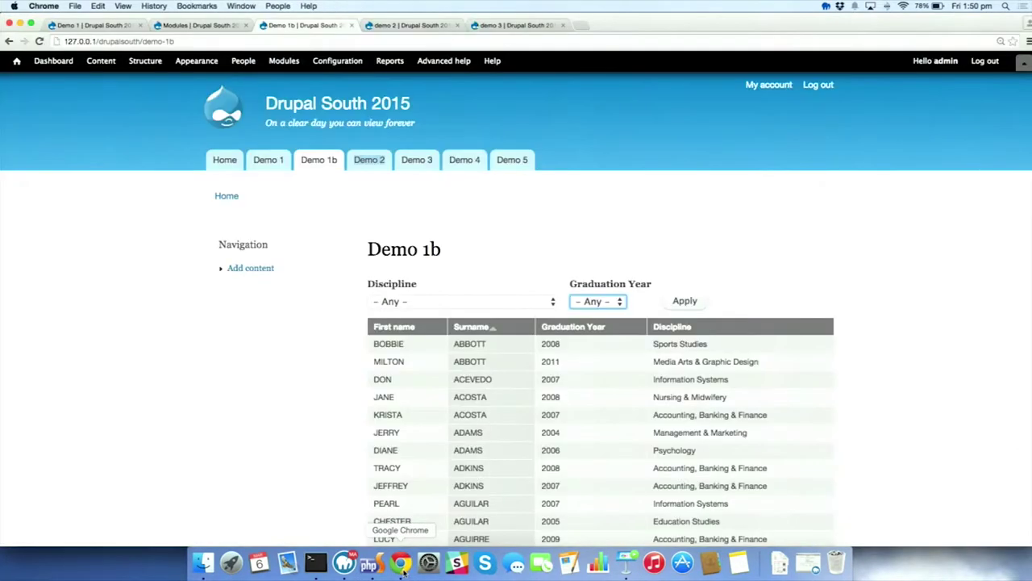
scroll(261, 371, down, 10)
scroll(261, 374, up, 4)
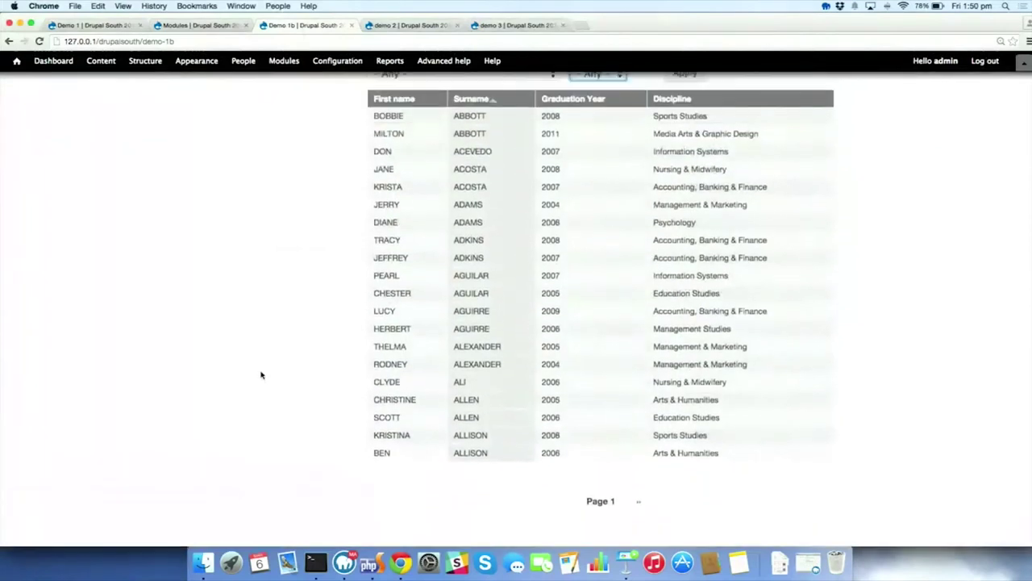
scroll(788, 461, down, 1)
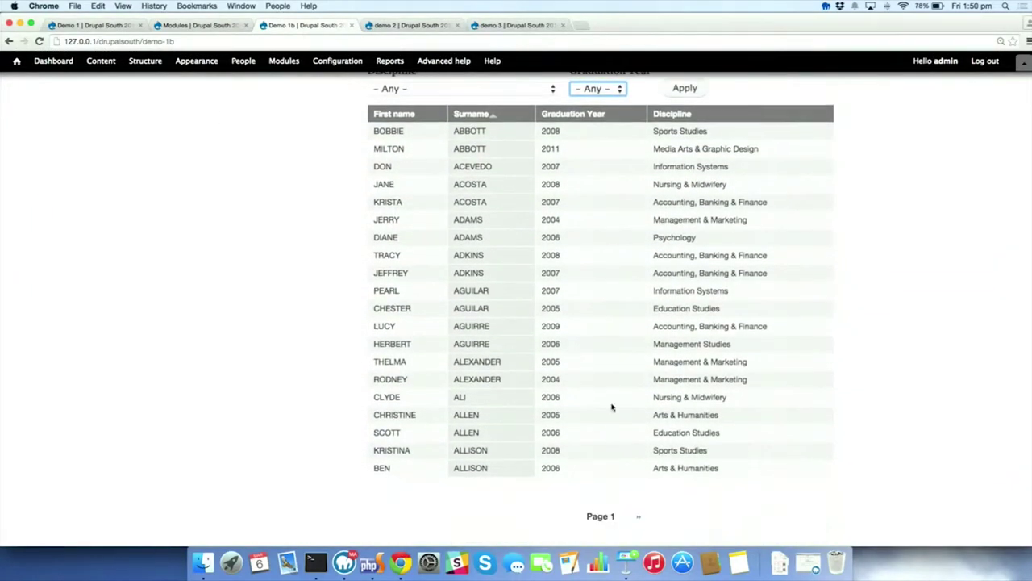
click(640, 520)
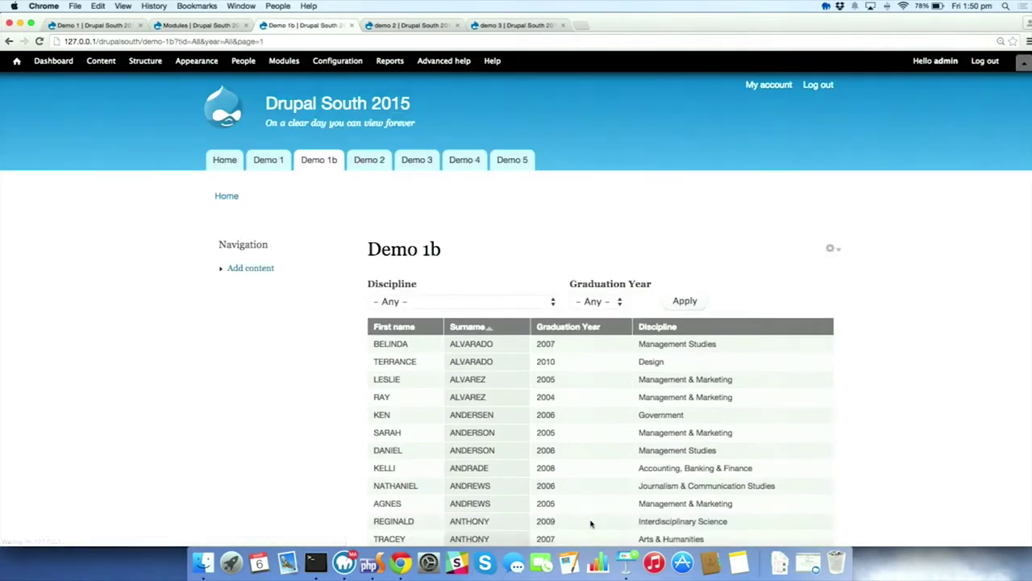
scroll(589, 522, down, 4)
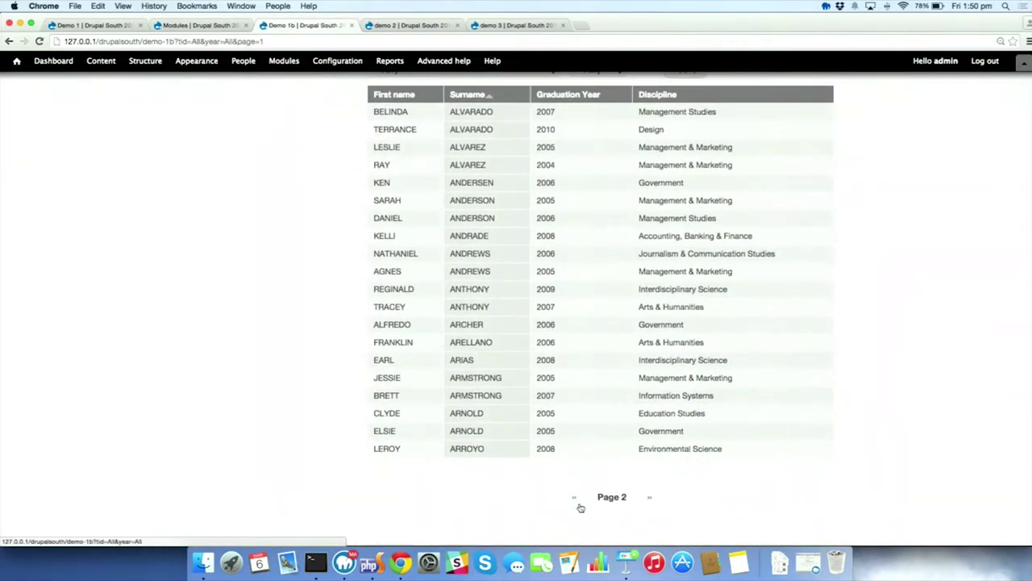
Return to the first page of the Demo 1b alumni table and open the Demo 1 view's edit page in a new browser tab
click(578, 505)
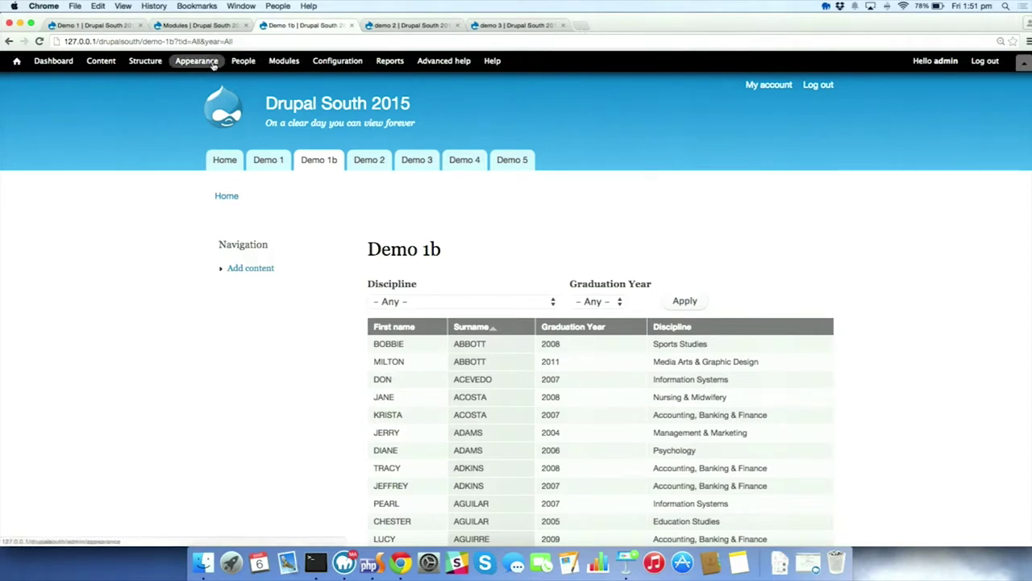
right_click(131, 62)
click(164, 64)
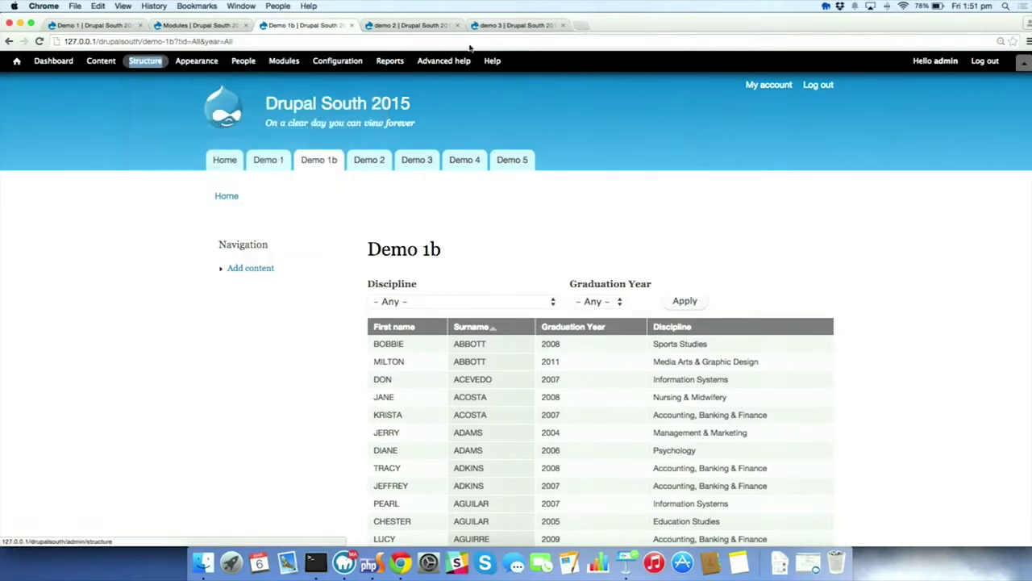
click(421, 26)
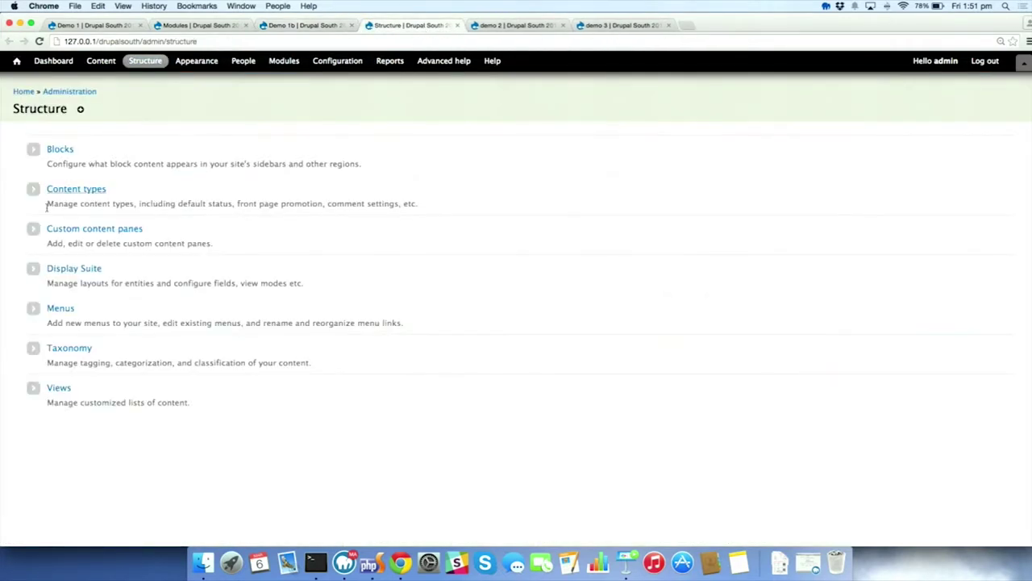
click(58, 391)
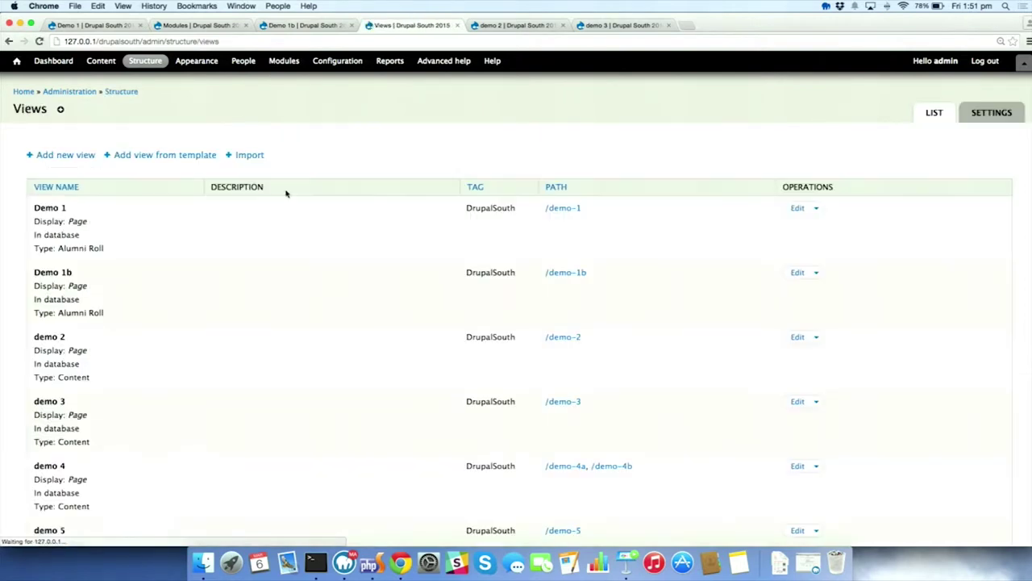
click(797, 207)
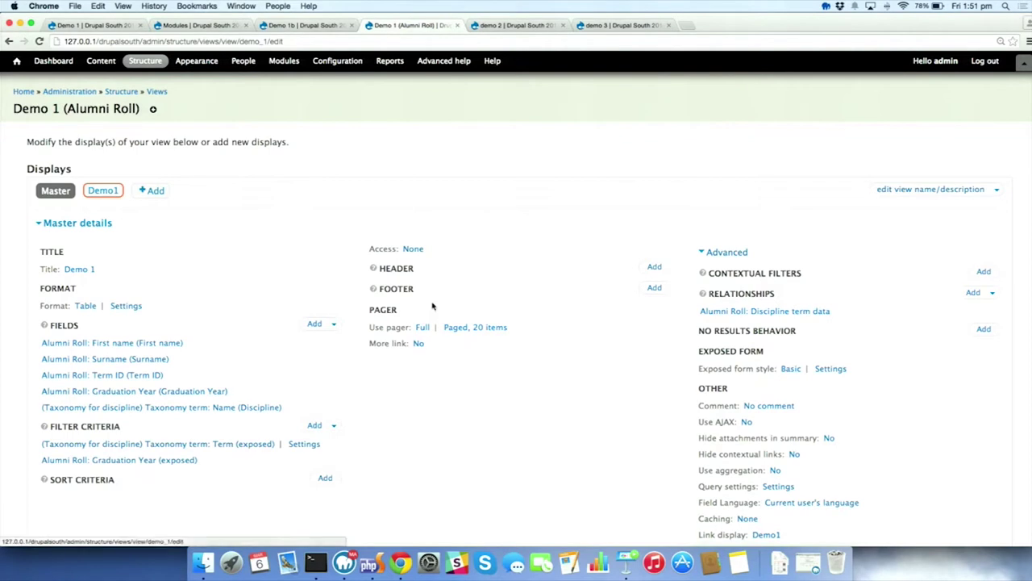
Examine the access restriction options of the Demo 1 view's master display and close them without changes
click(413, 250)
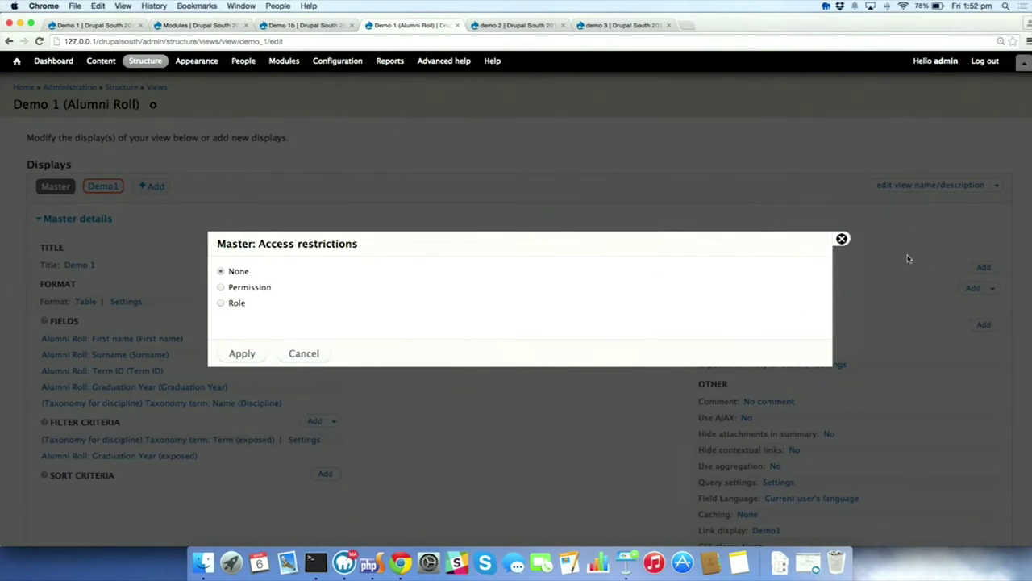
click(842, 240)
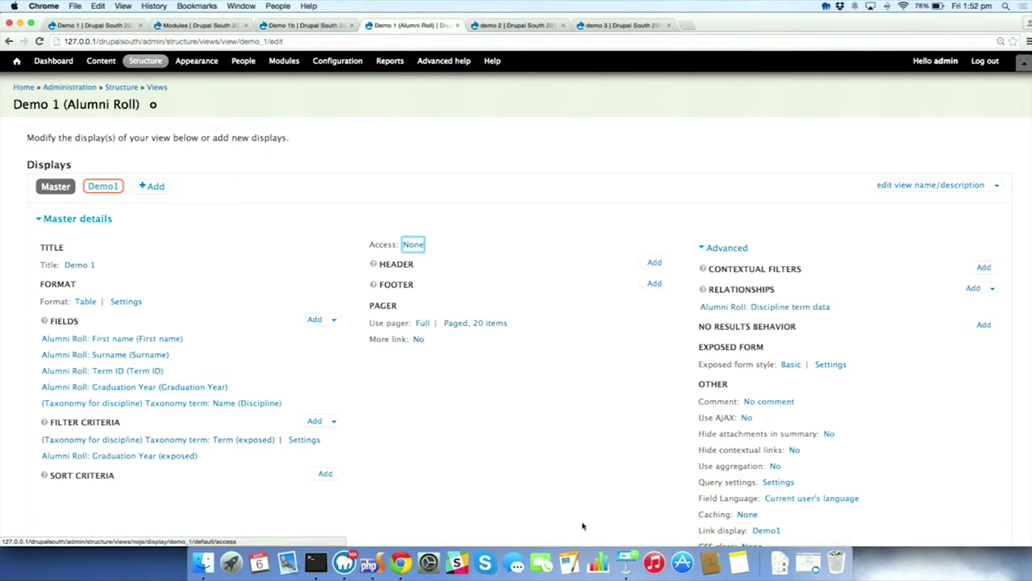
Switch to the Keynote presentation and advance from the Anatomy of a Plugin slide to the Template Files slide
click(631, 562)
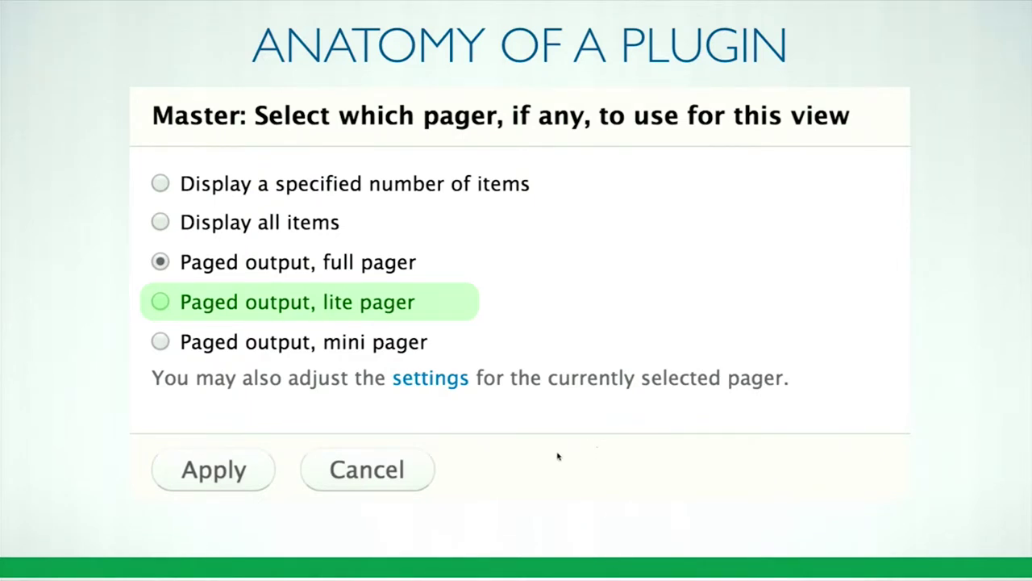
key(Right)
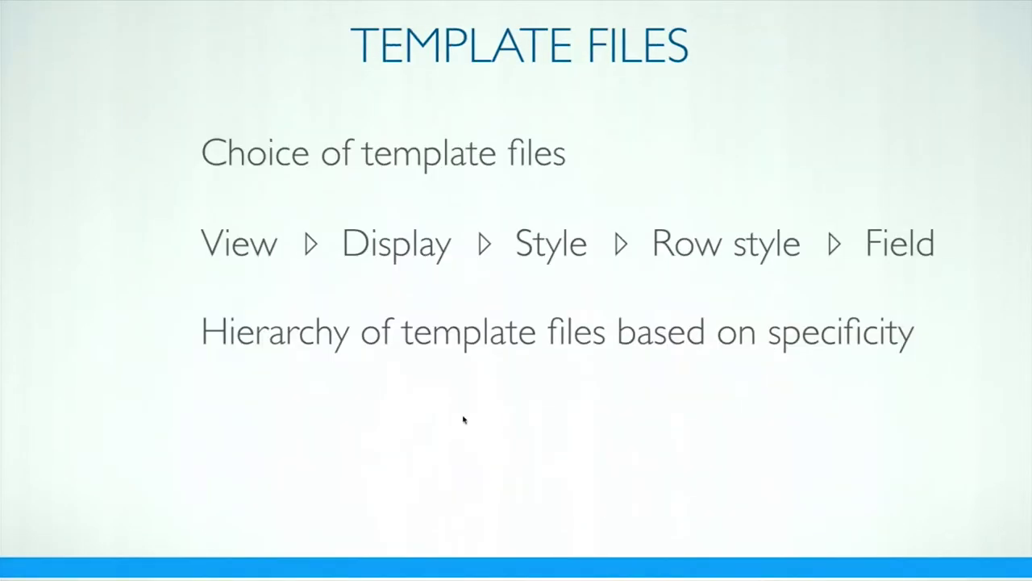